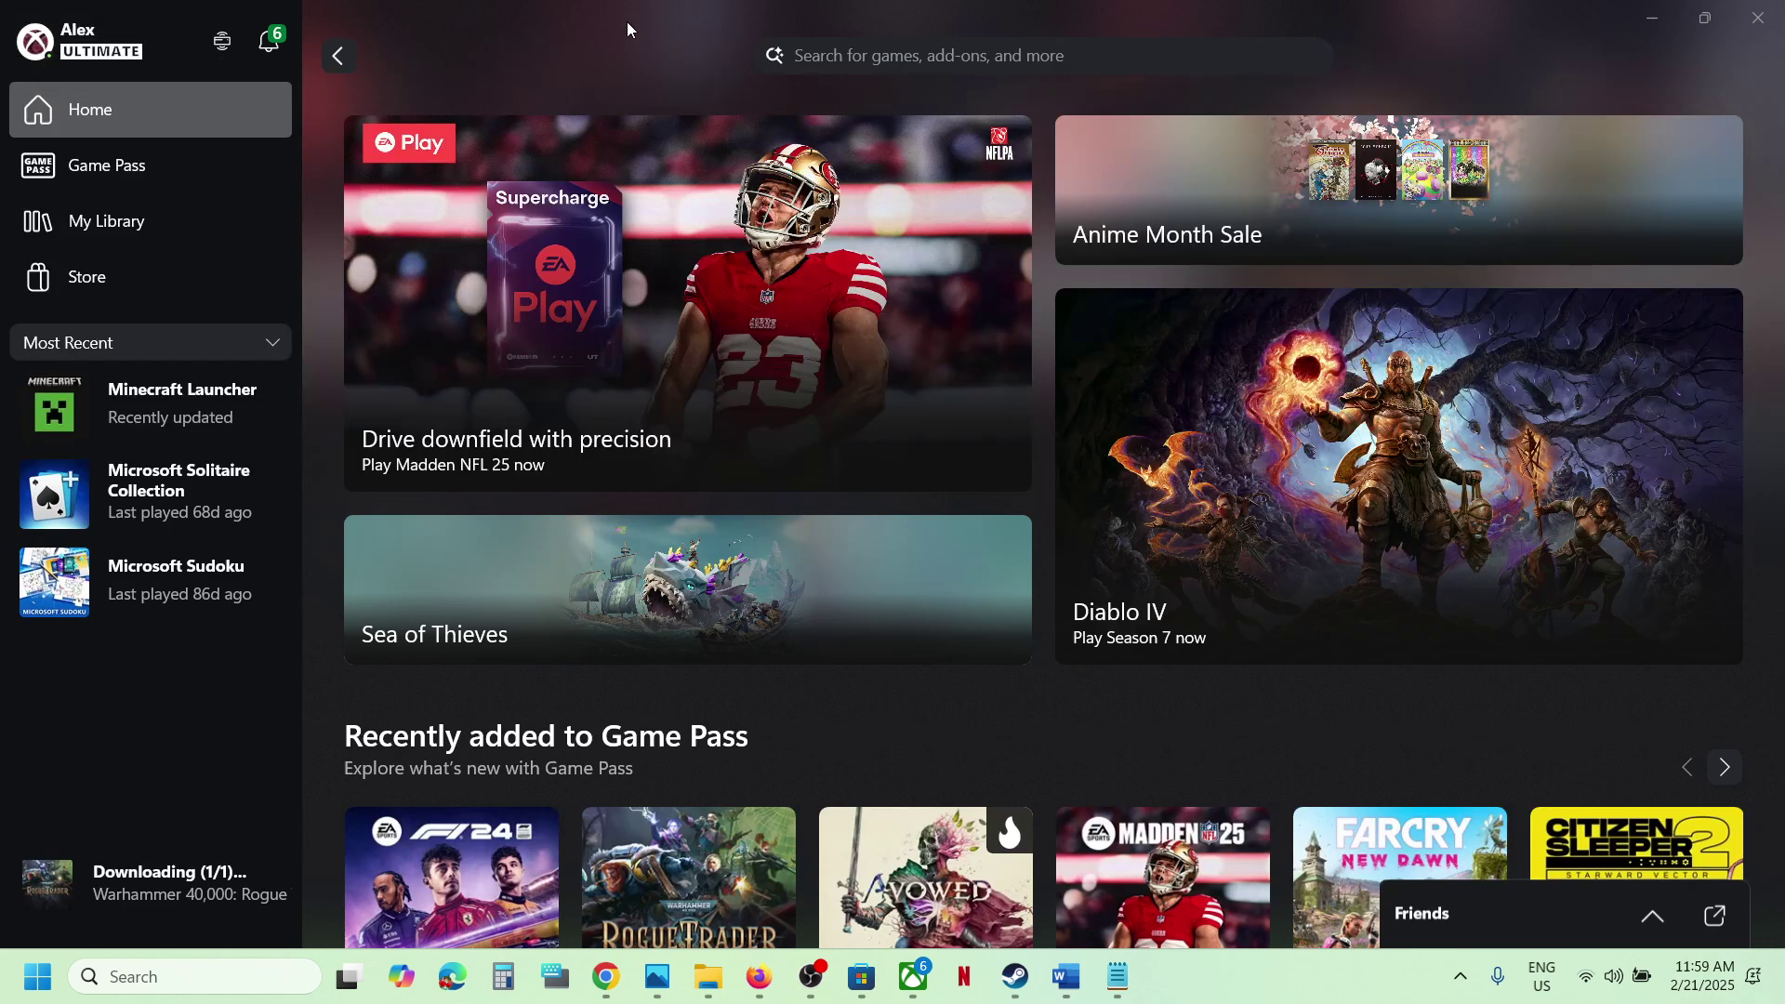
# Search the Xbox app for 'F1 24' and open the F1® 24 page.
pyautogui.click(876, 56)
pyautogui.write('F1 ')
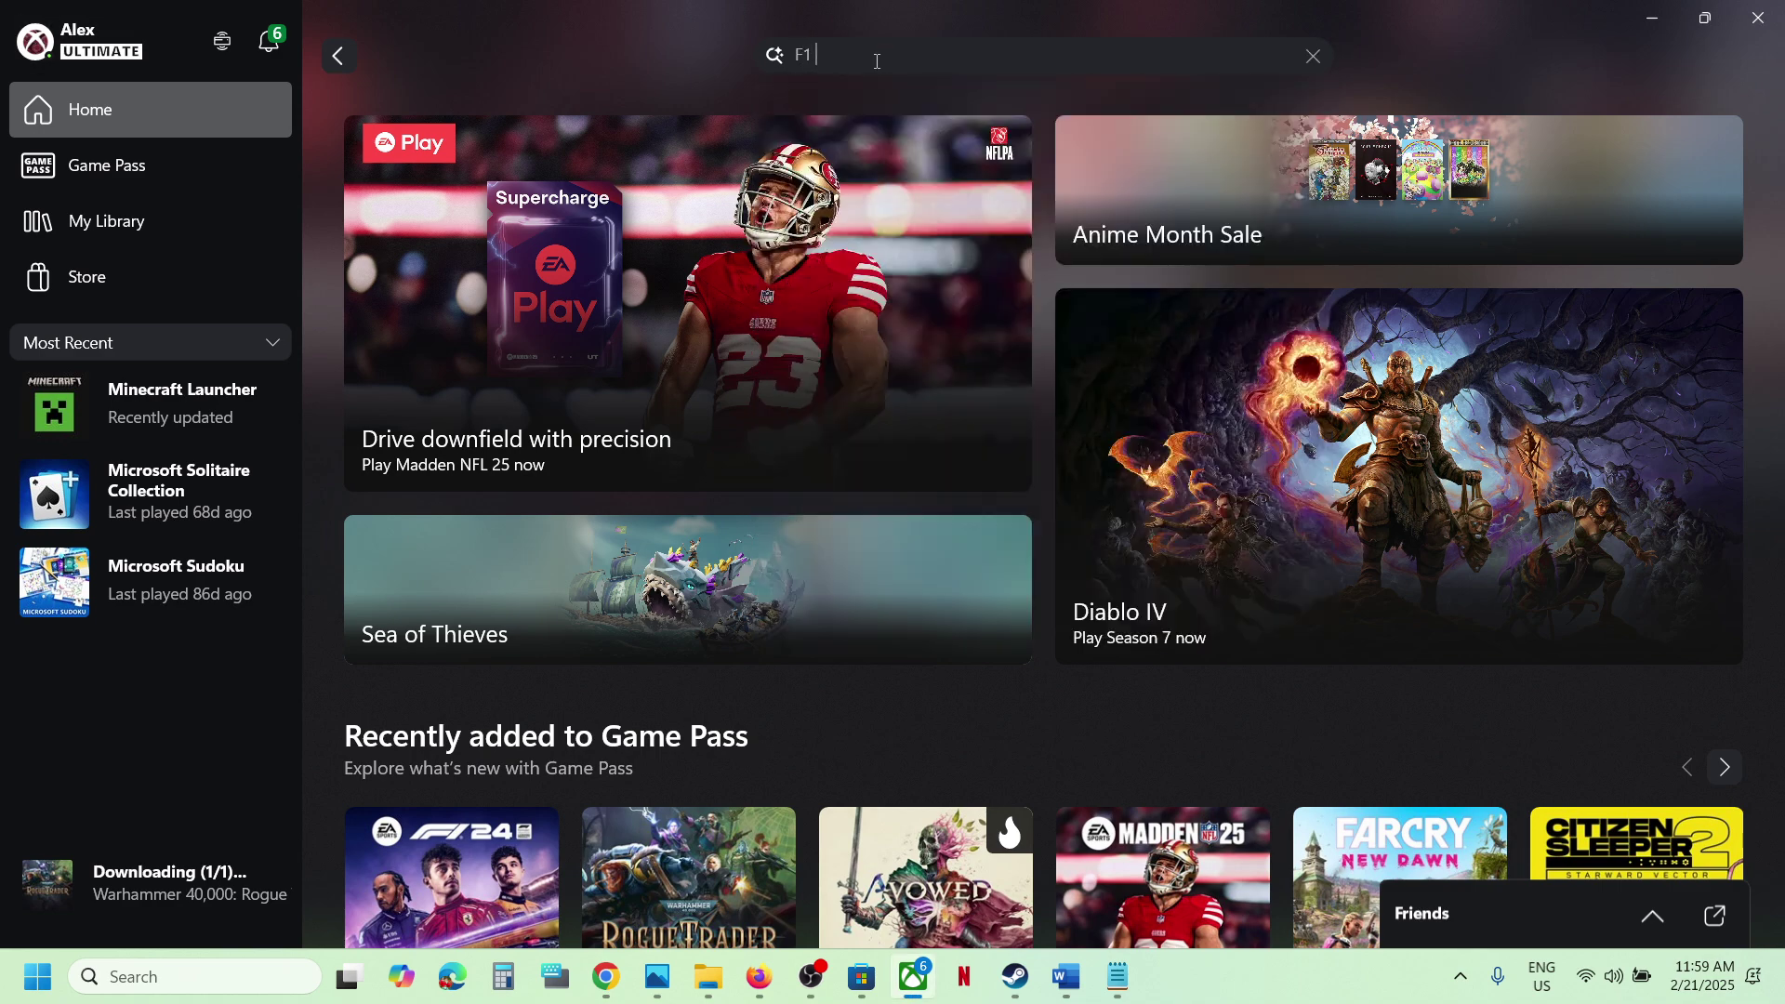
pyautogui.write('24')
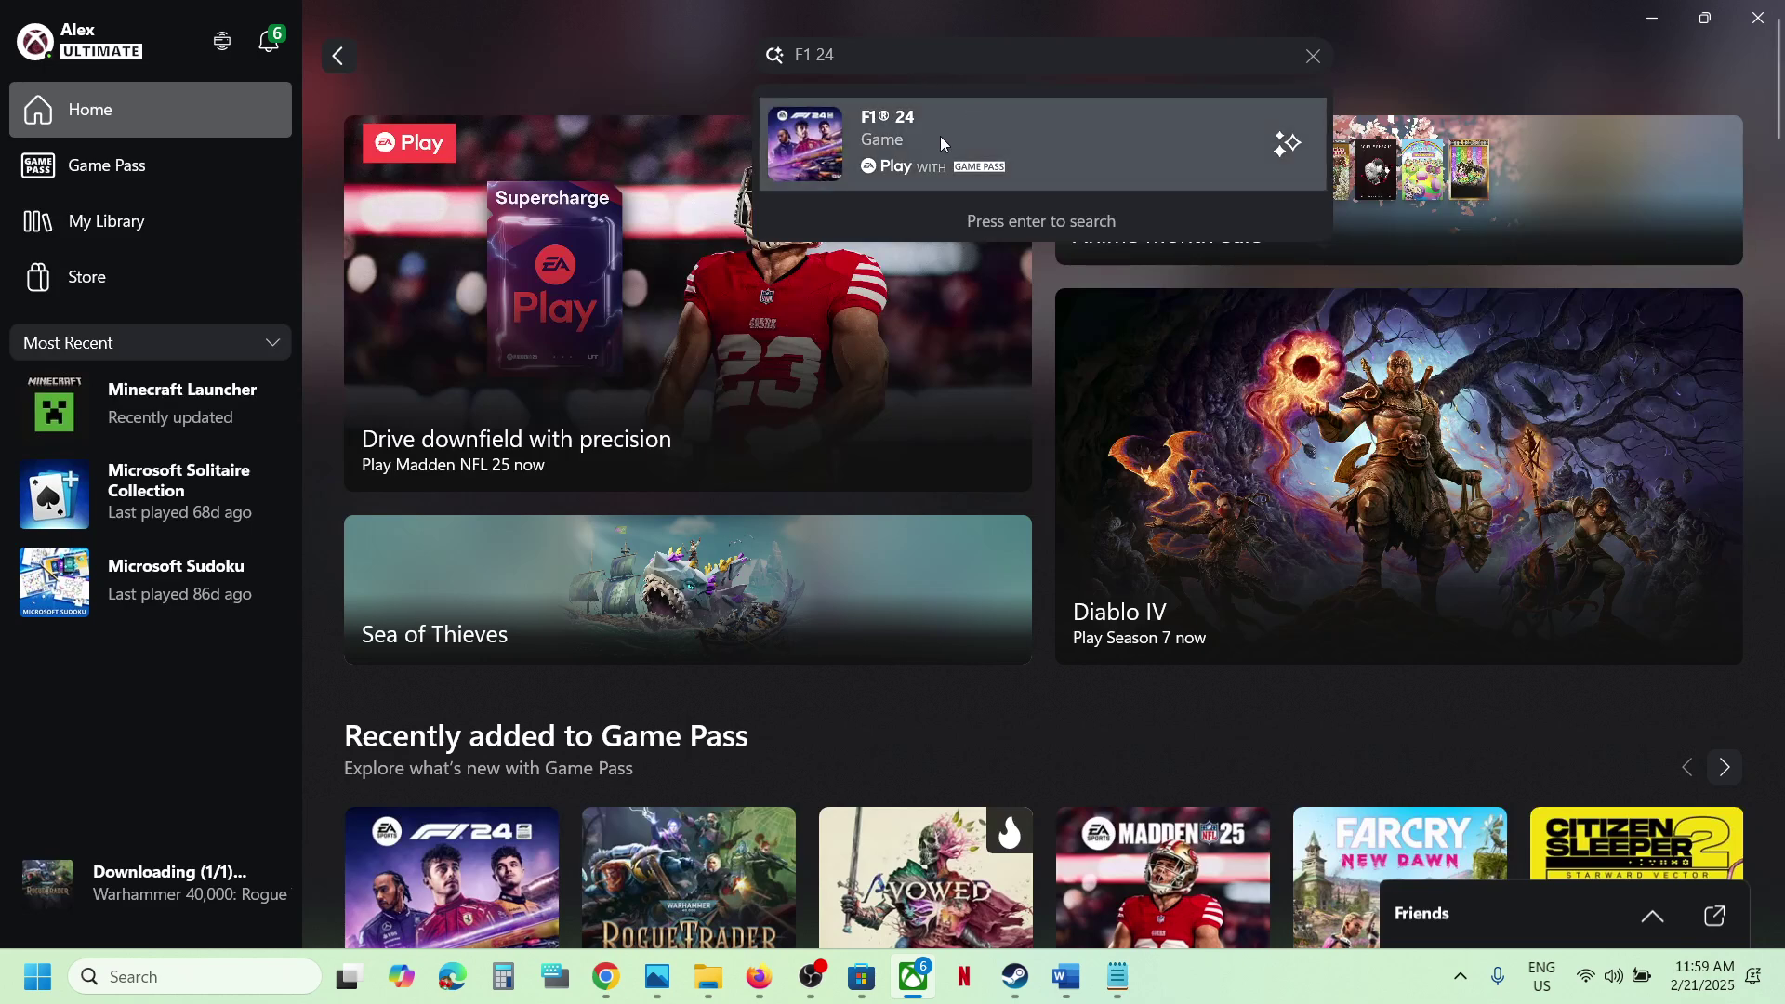
pyautogui.click(941, 140)
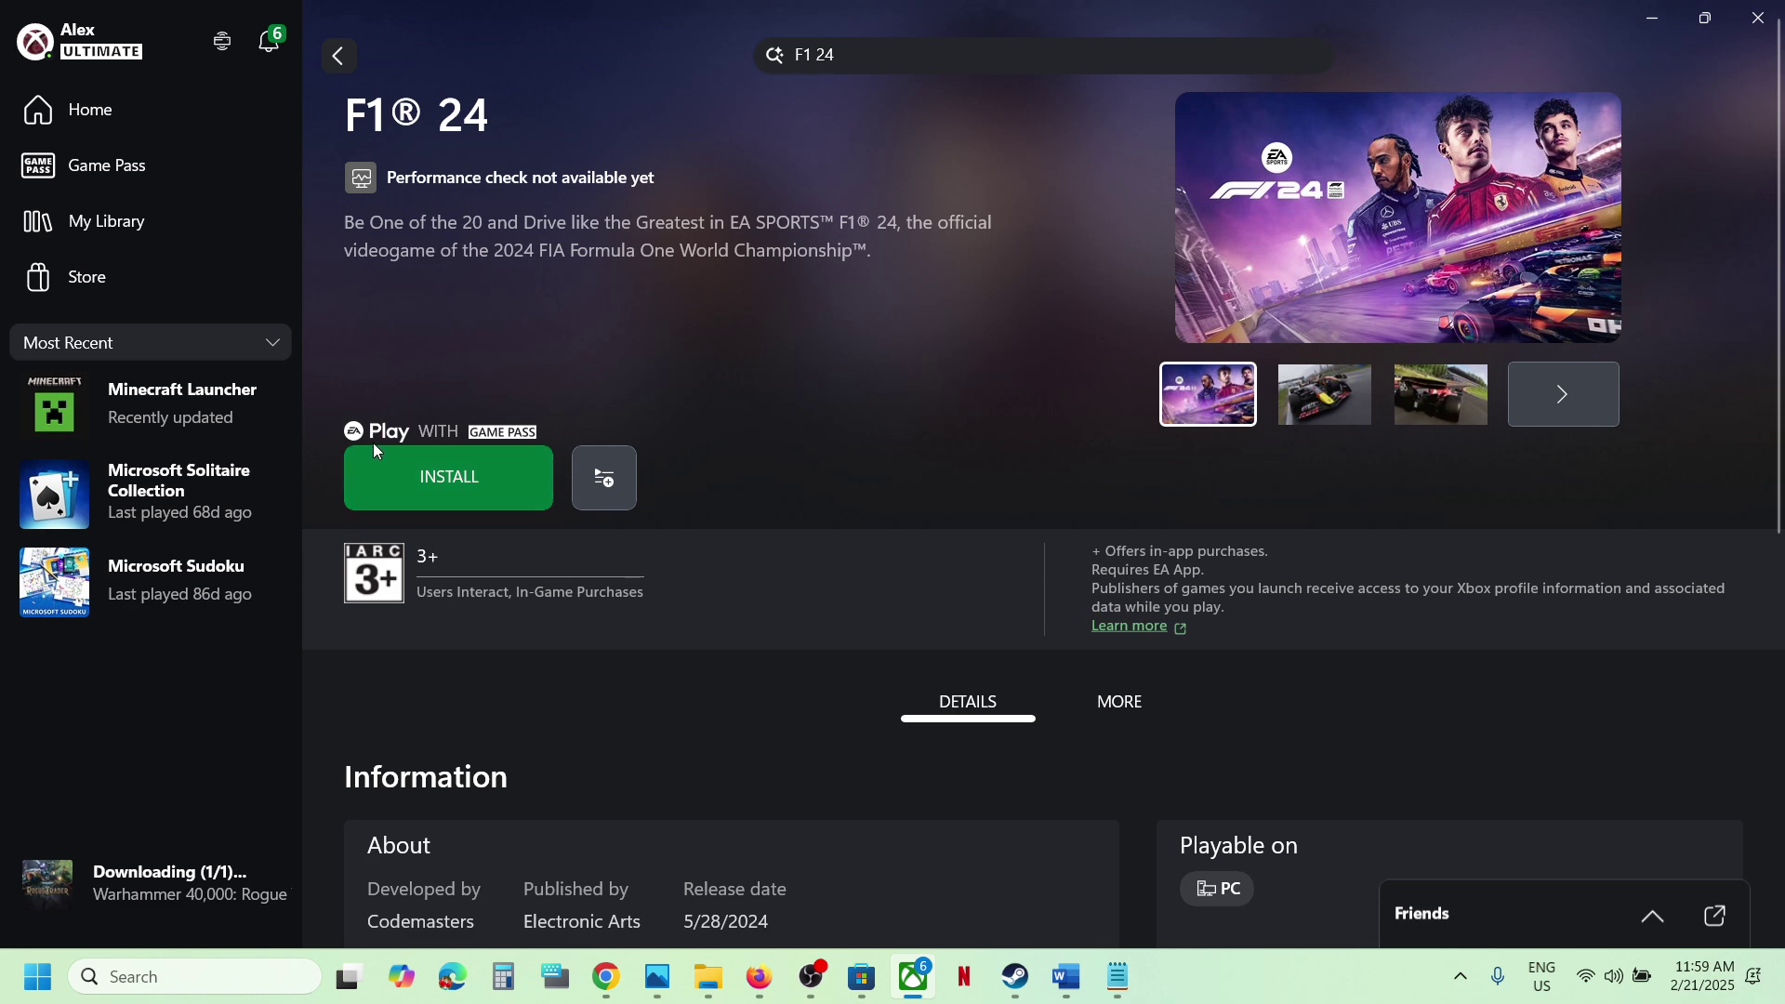
# Start the F1® 24 install and accept installing the required EA app.
pyautogui.click(440, 501)
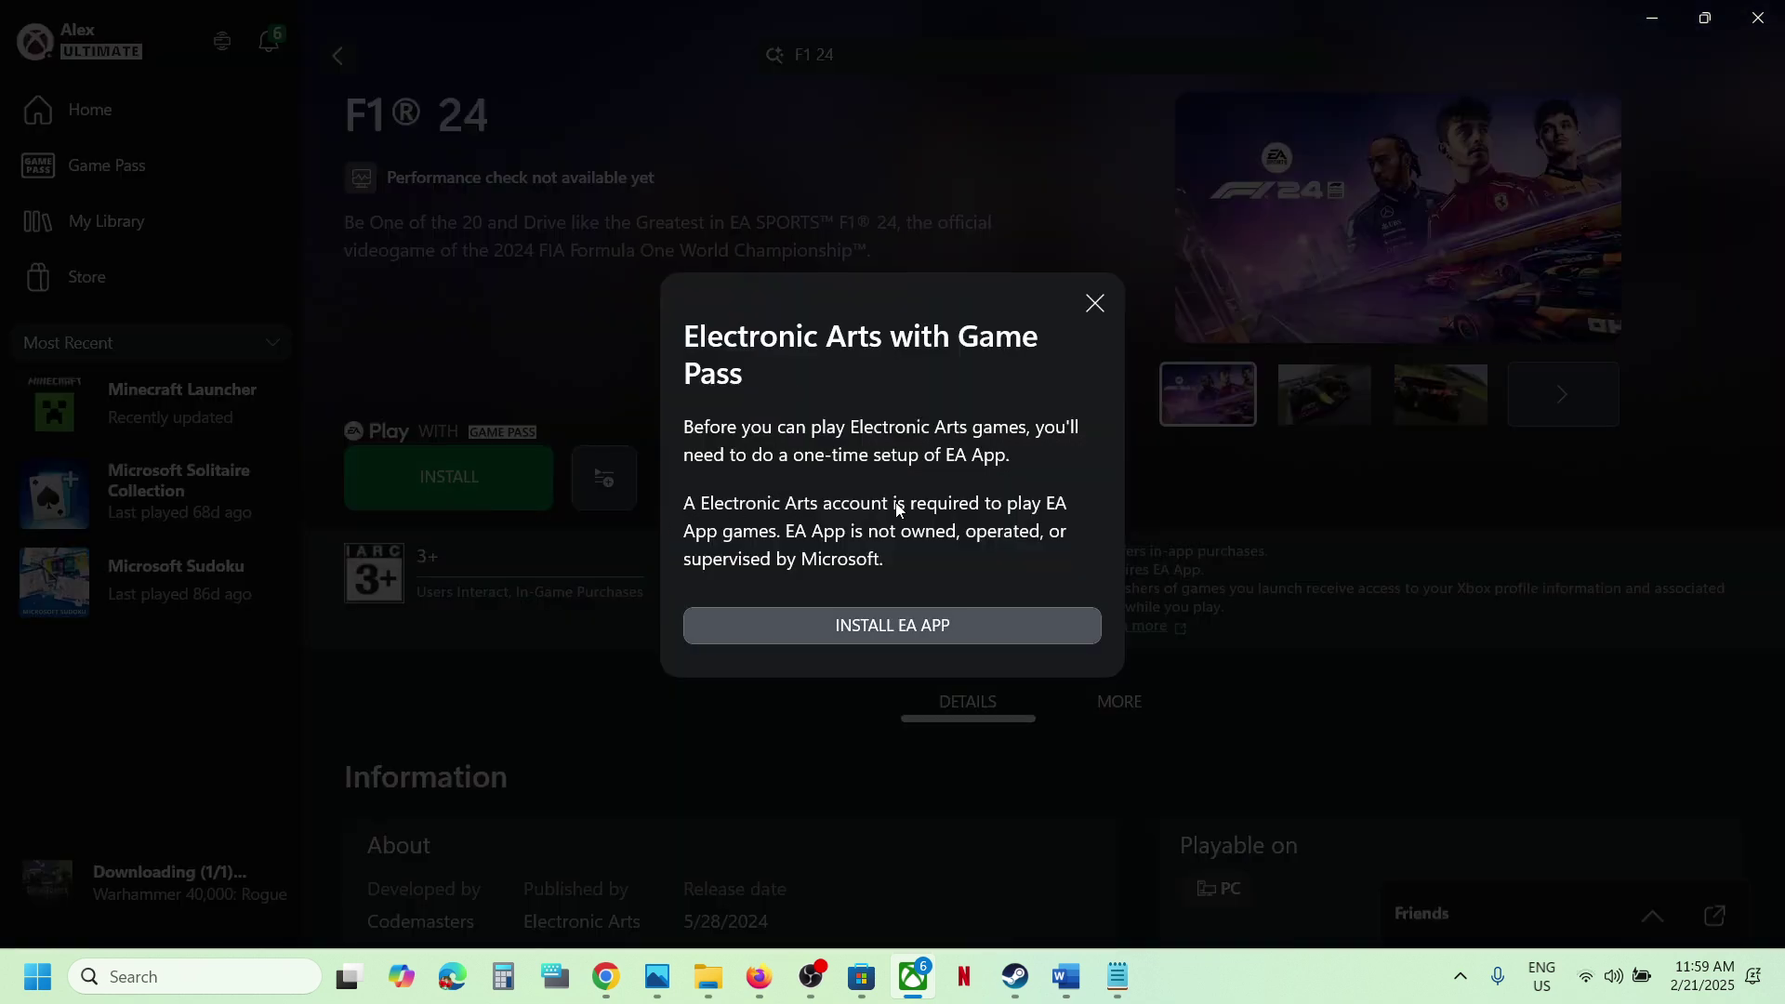
pyautogui.click(907, 633)
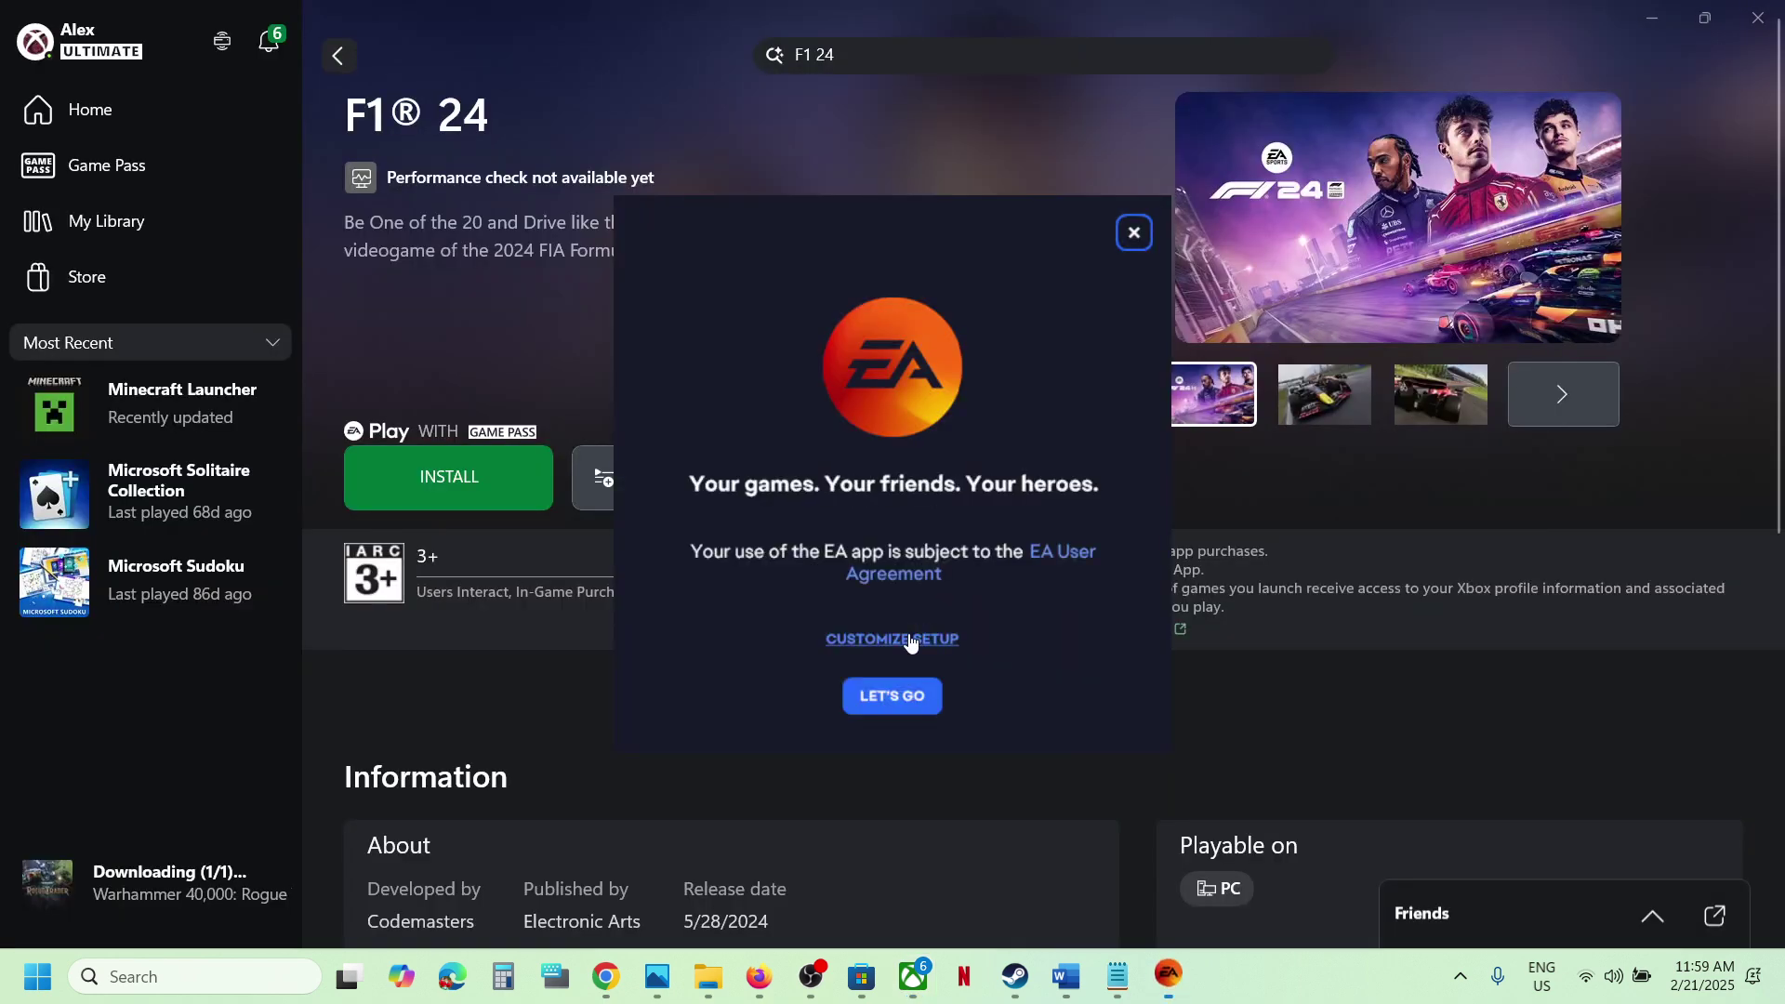
# Accept the EA welcome screen and let the EA app finish installing.
pyautogui.click(892, 698)
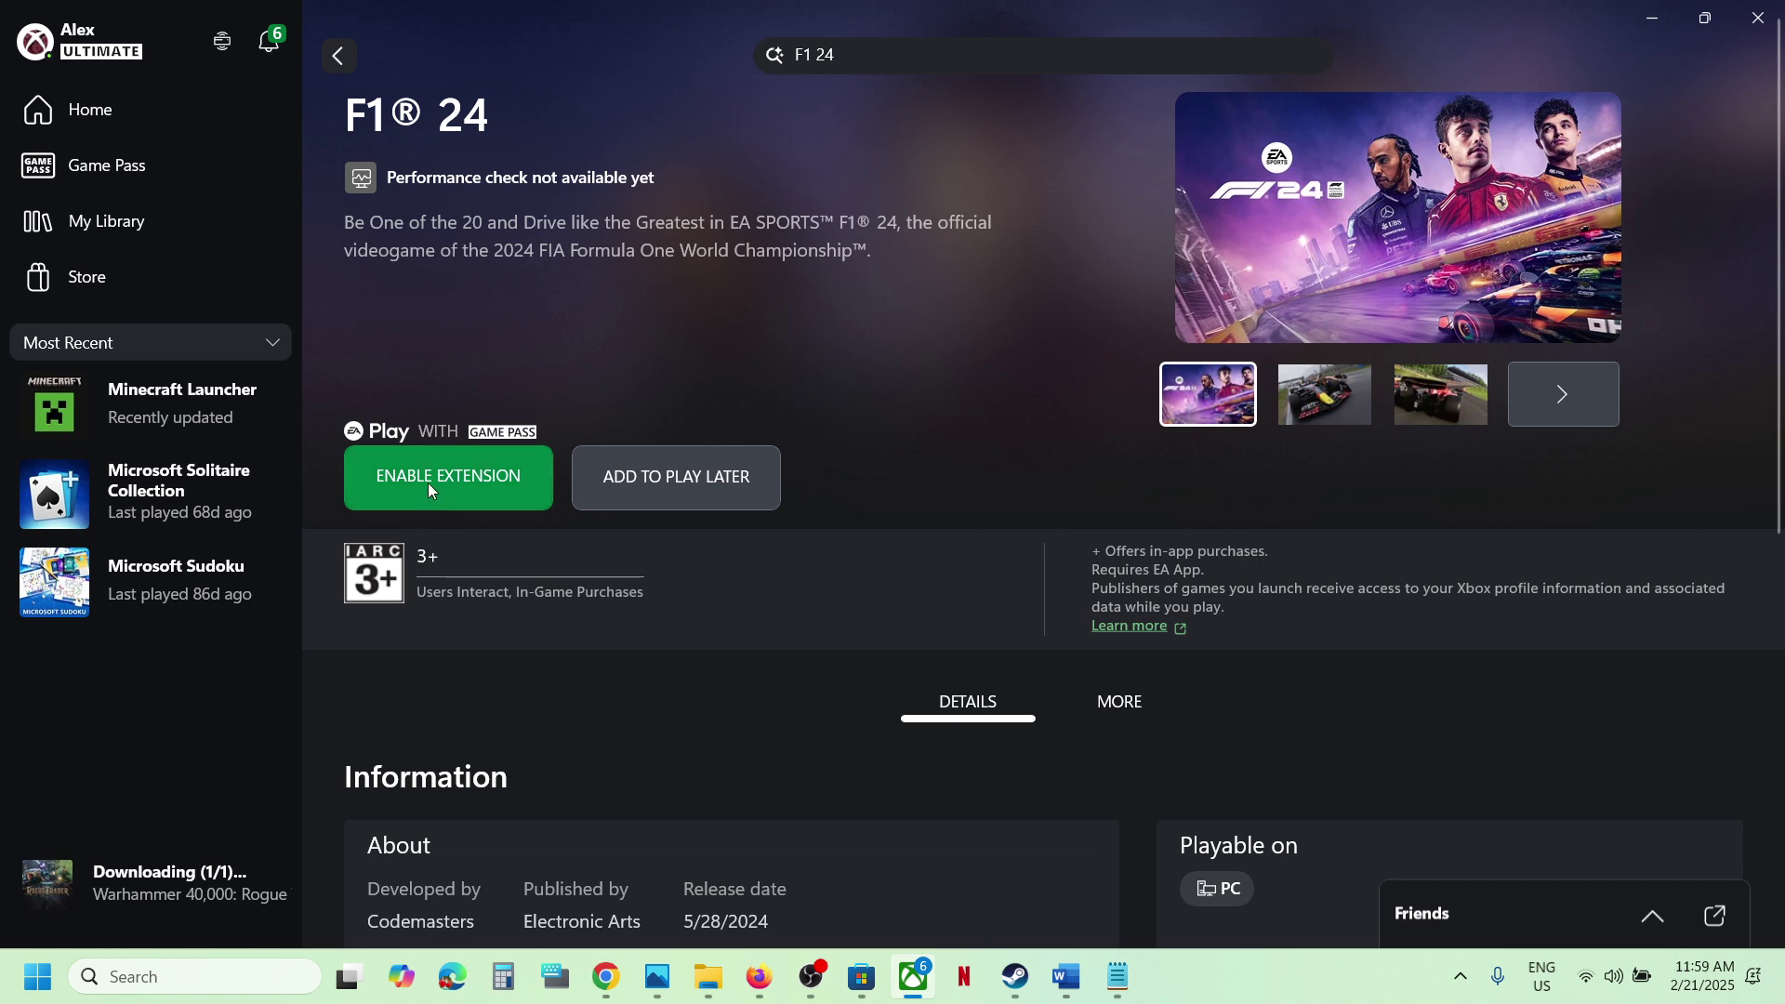
# Turn on the EA App extension in the Xbox app's Extensions settings.
pyautogui.click(67, 47)
pyautogui.click(127, 231)
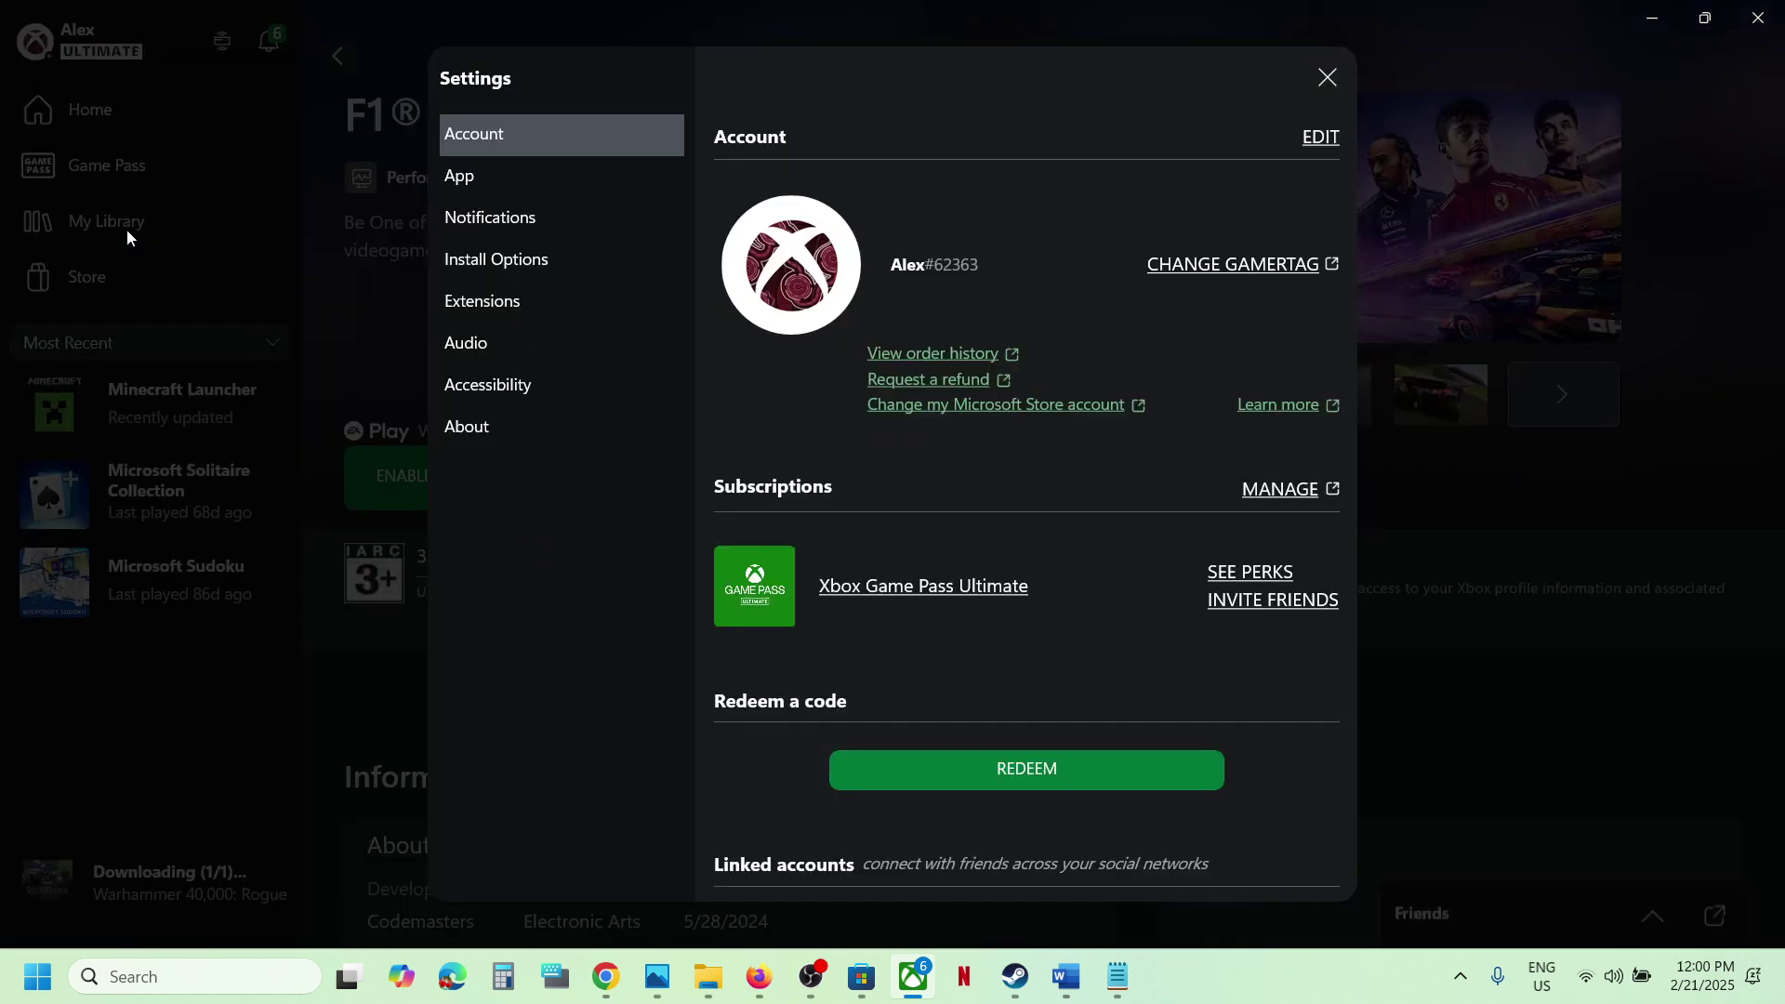
pyautogui.click(471, 304)
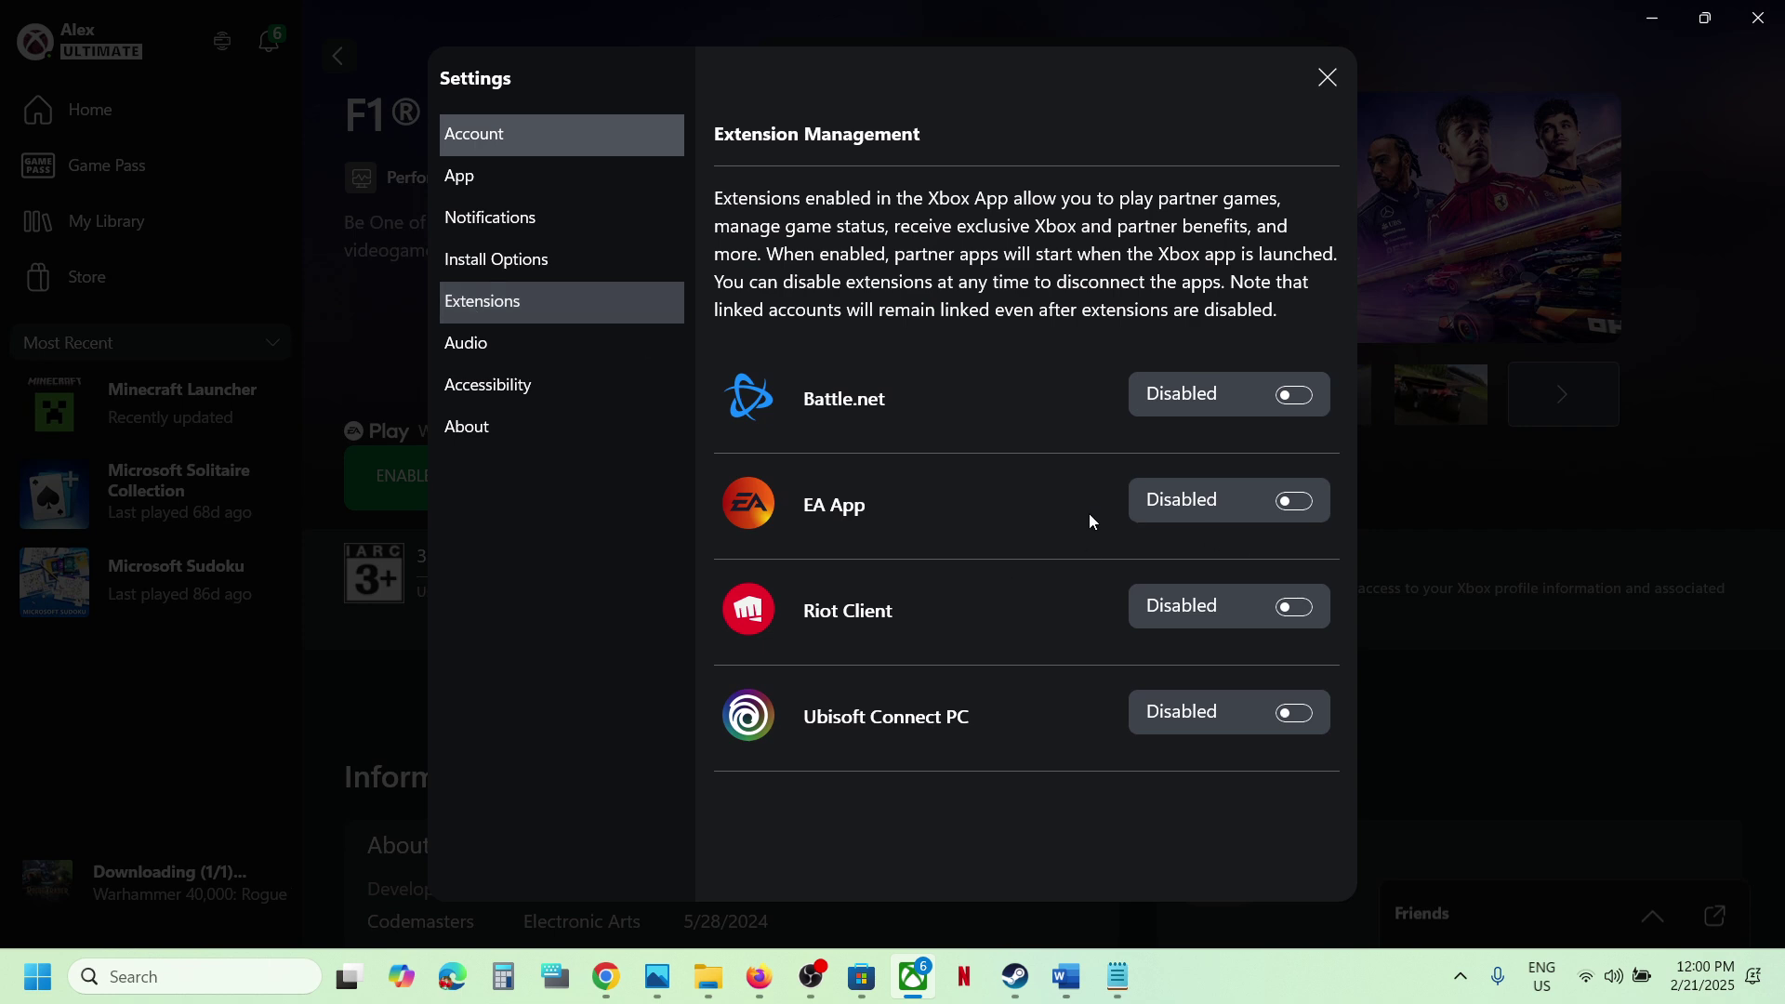
pyautogui.click(1305, 509)
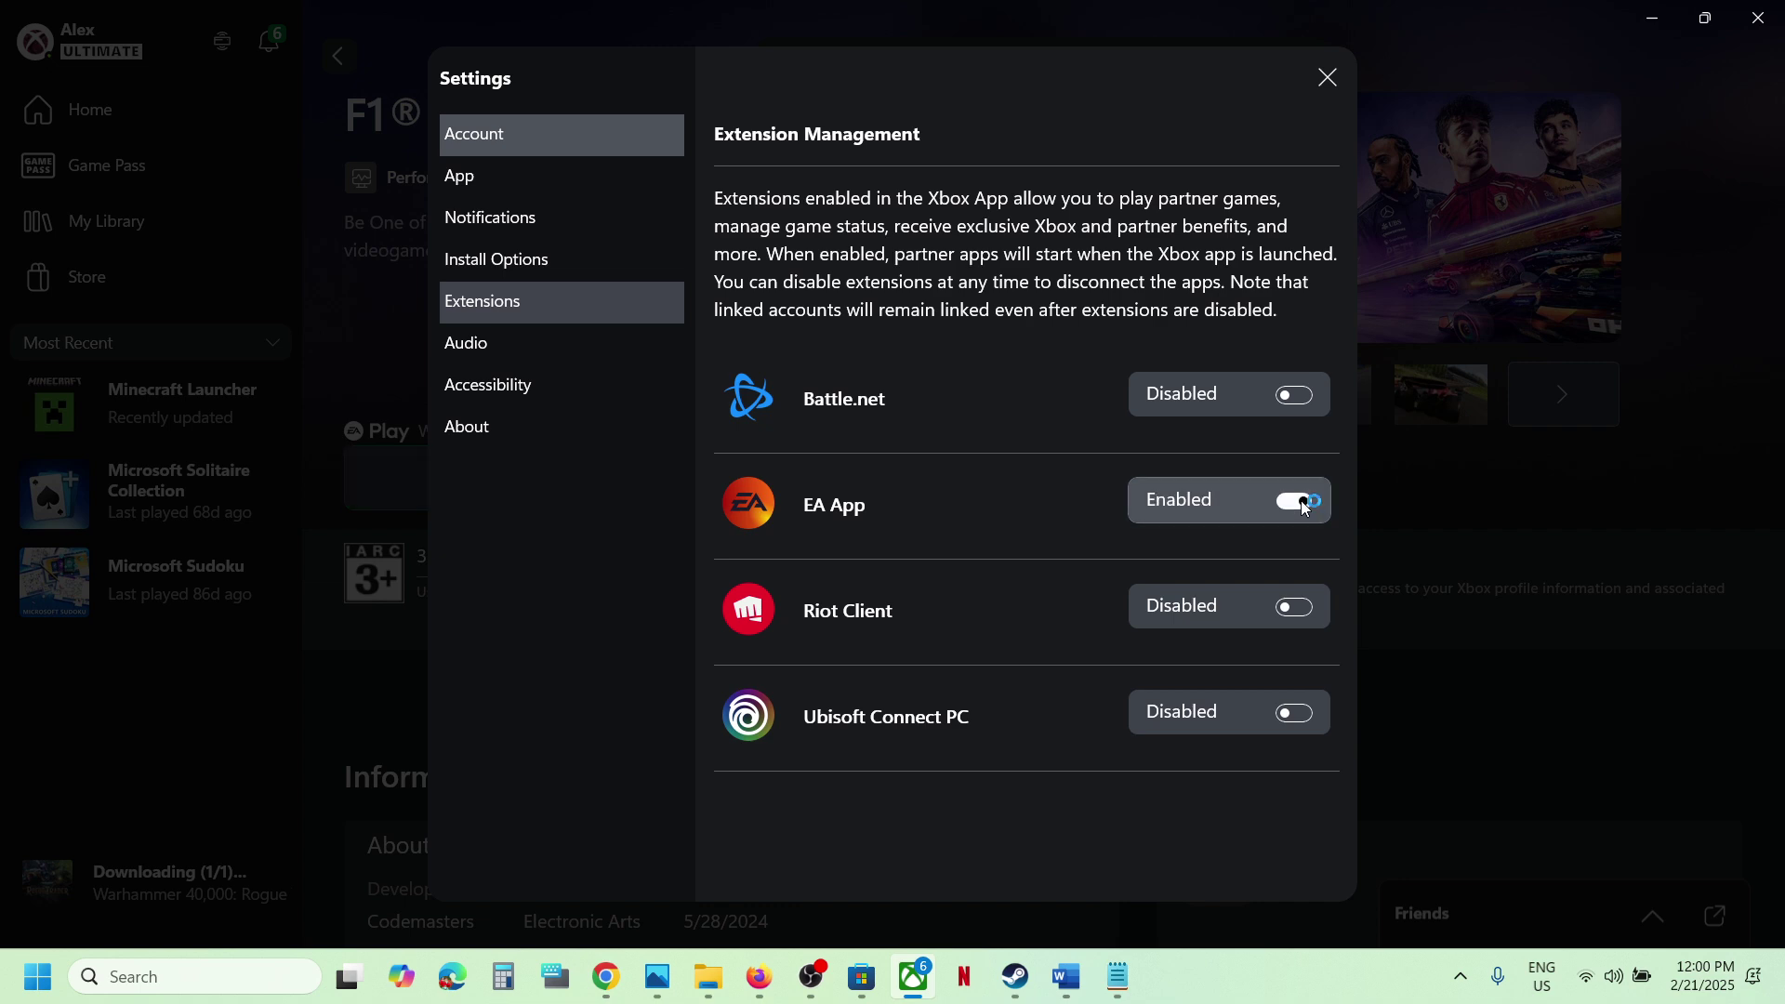
pyautogui.click(1325, 78)
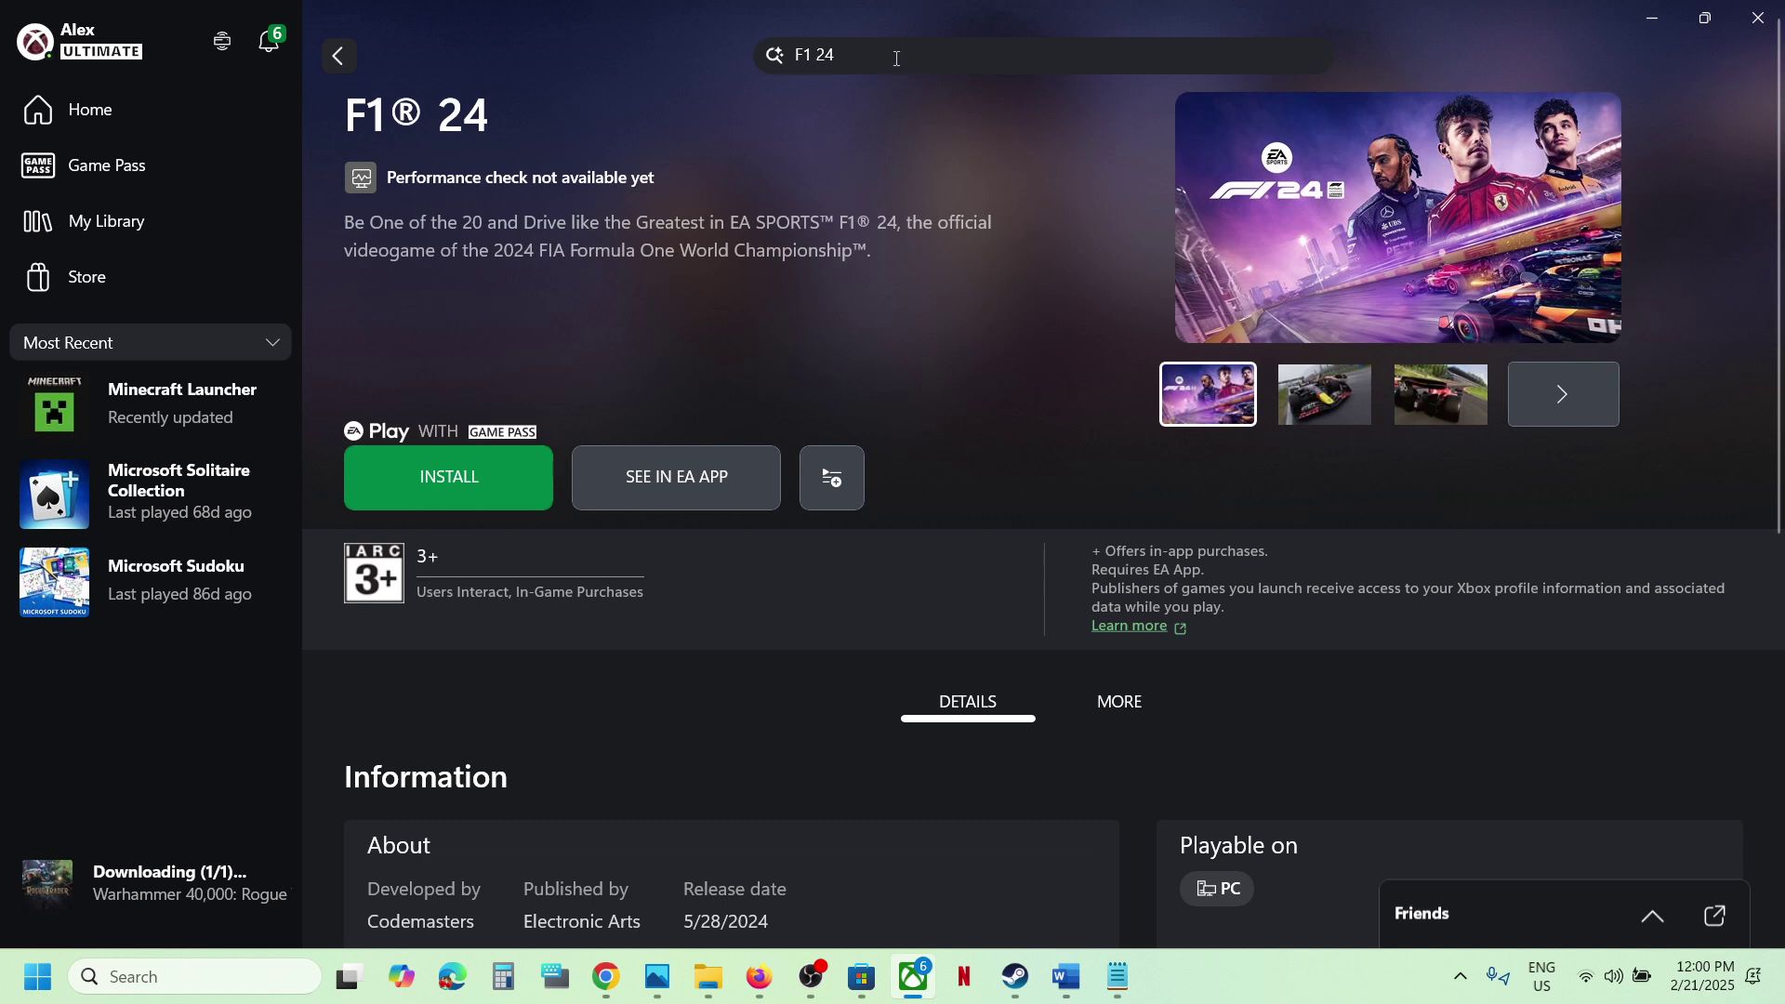
# Install F1® 24 from its page, then bring the Xbox app forward again.
pyautogui.click(913, 136)
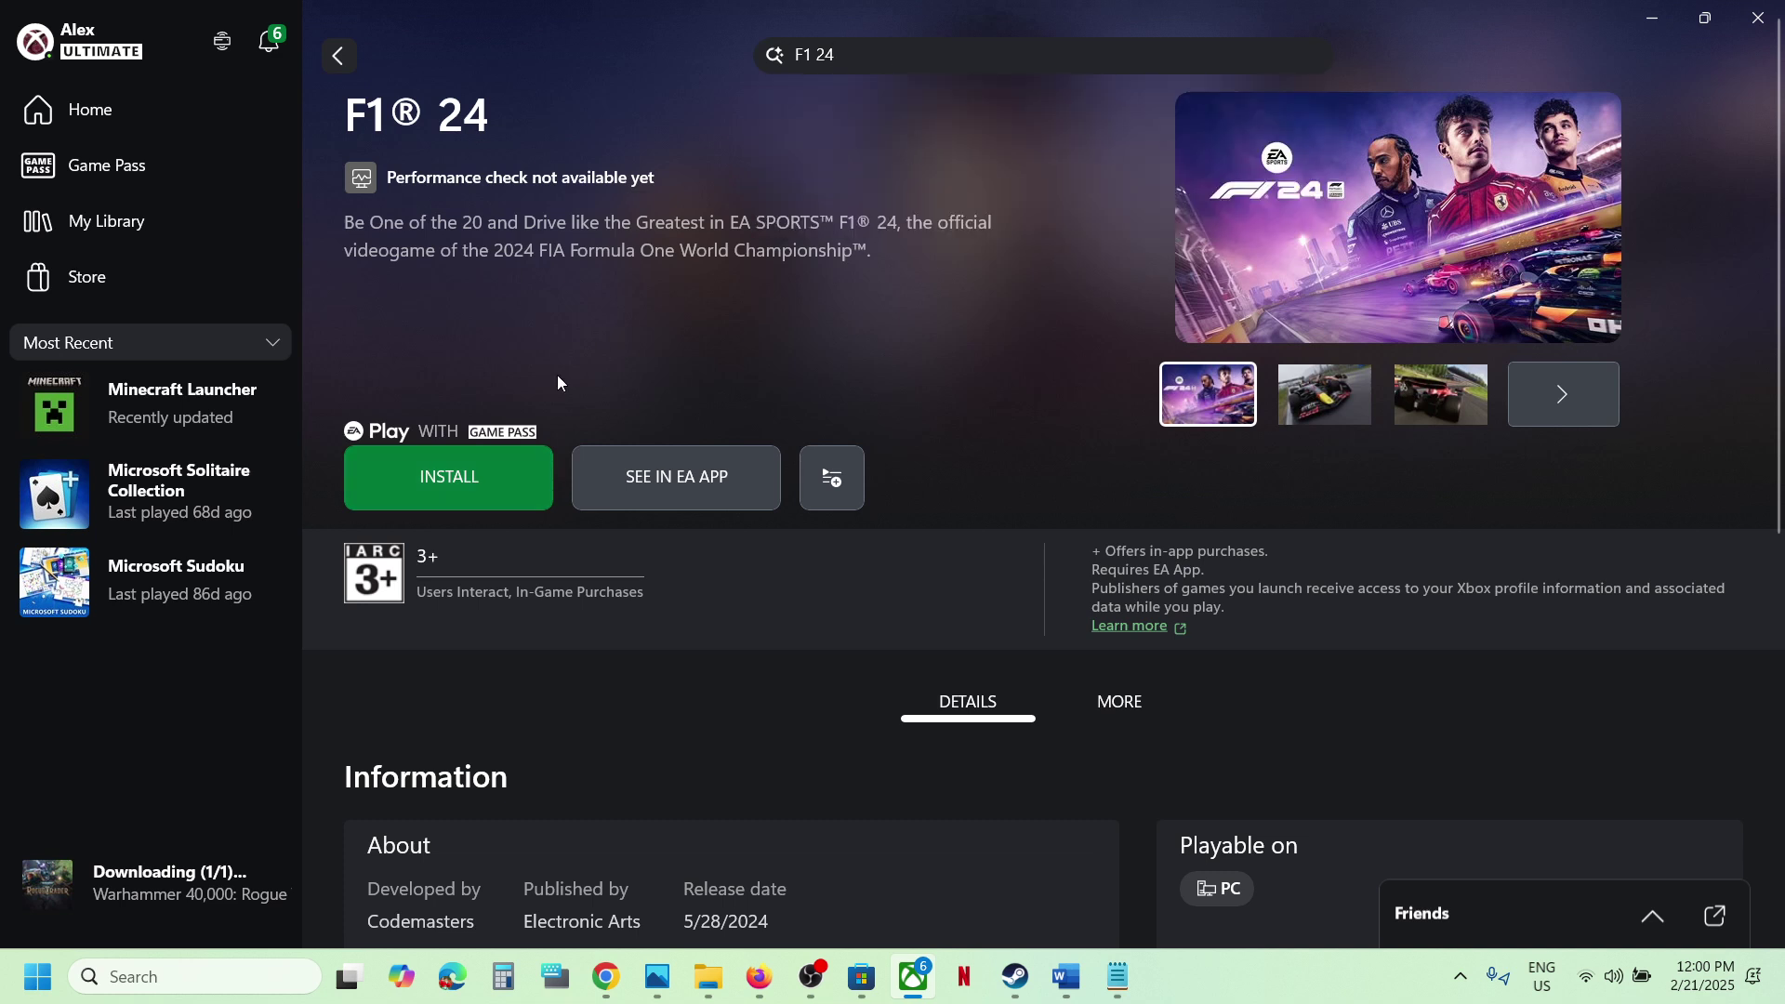
pyautogui.click(480, 495)
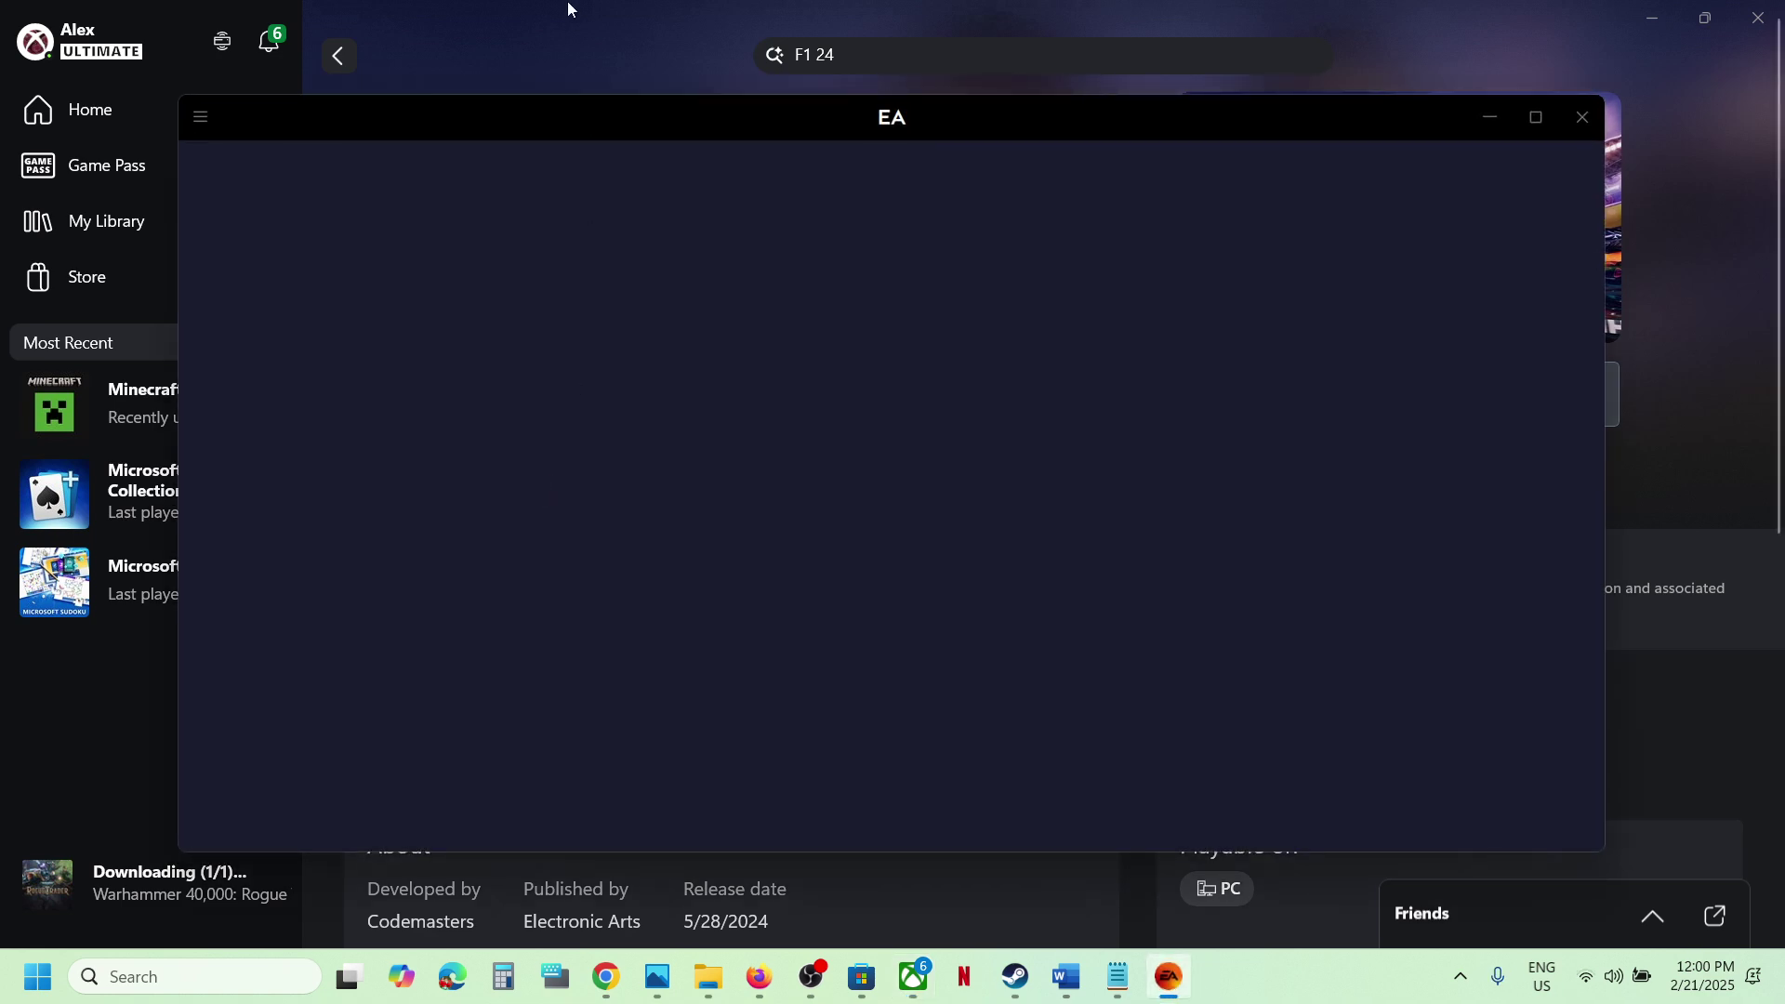
pyautogui.click(561, 56)
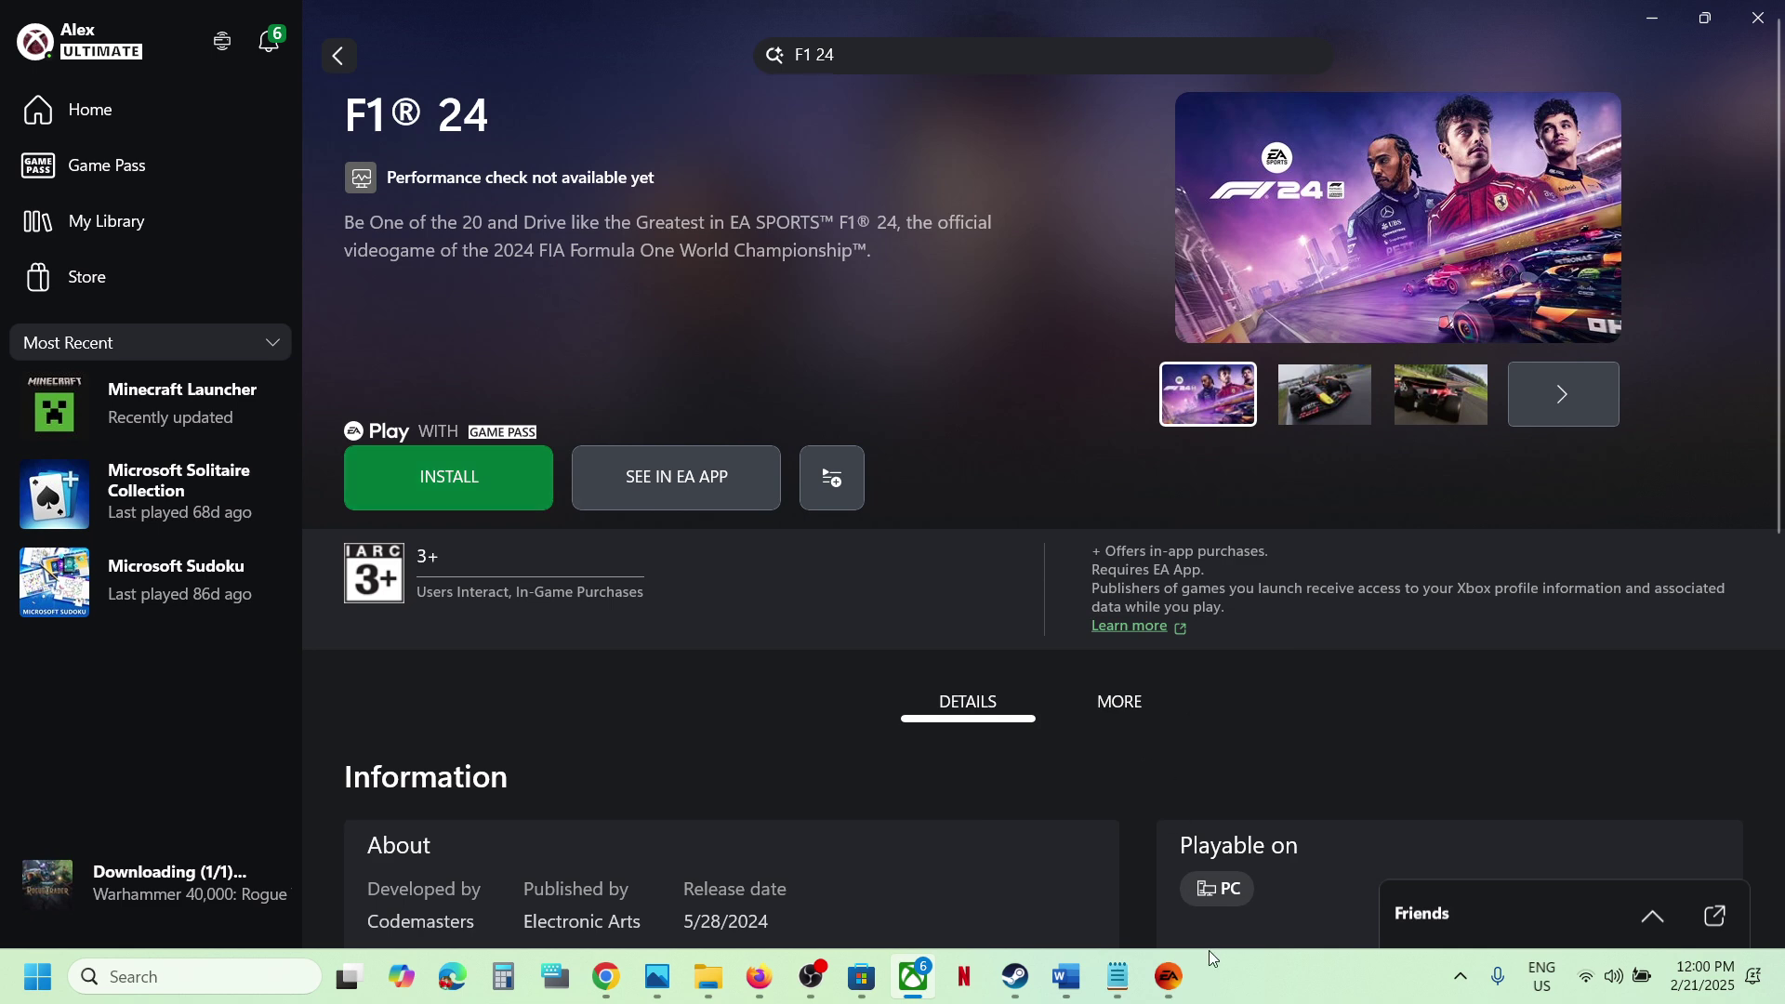
# Switch to the EA app and keep English in F1® 24's download language list.
pyautogui.click(1184, 987)
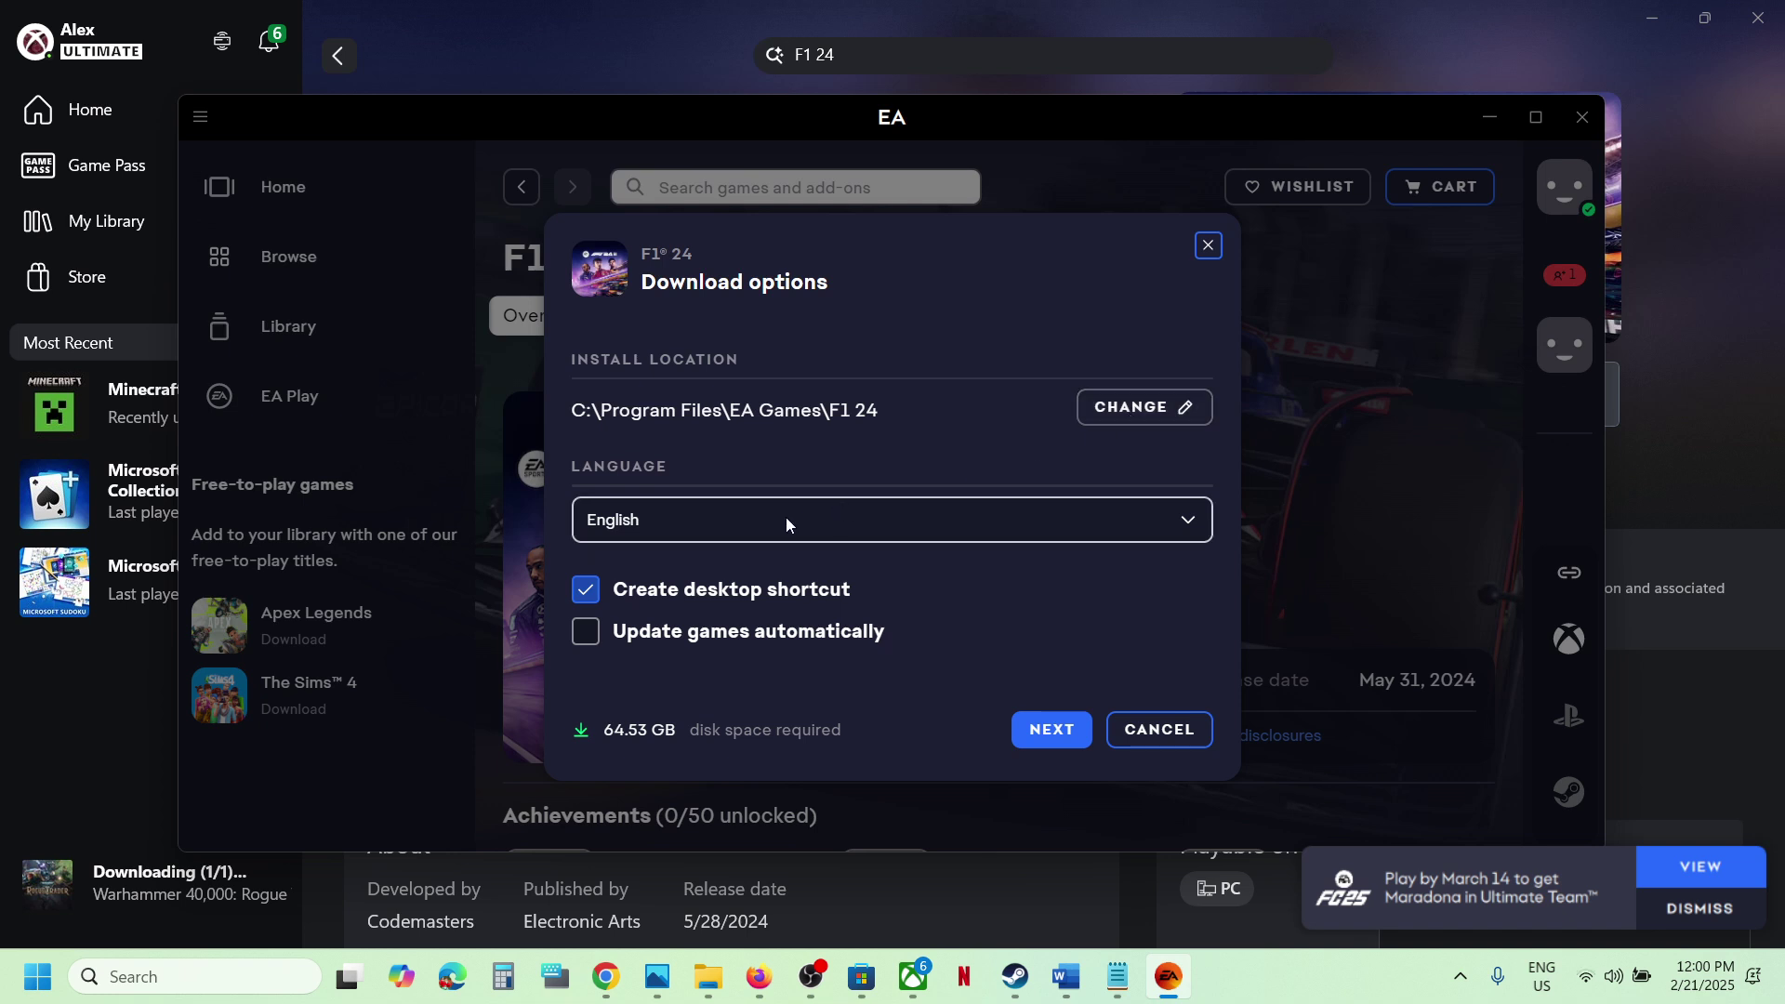
pyautogui.click(848, 522)
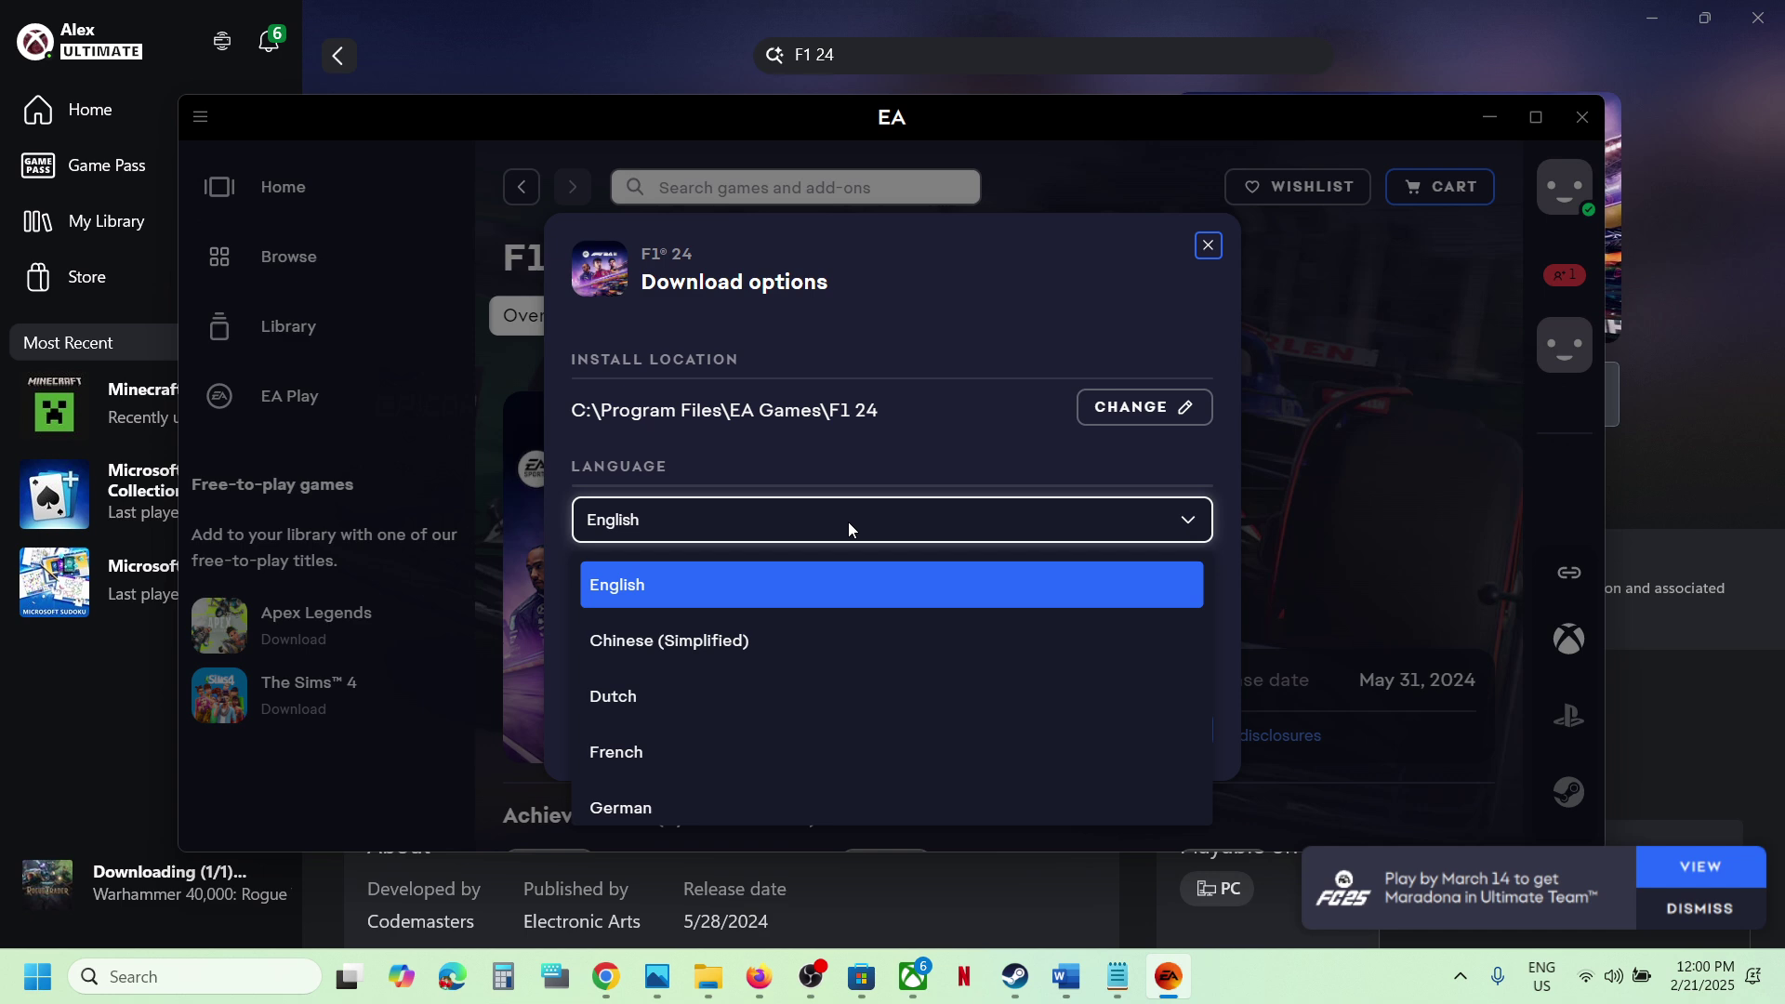
pyautogui.click(876, 458)
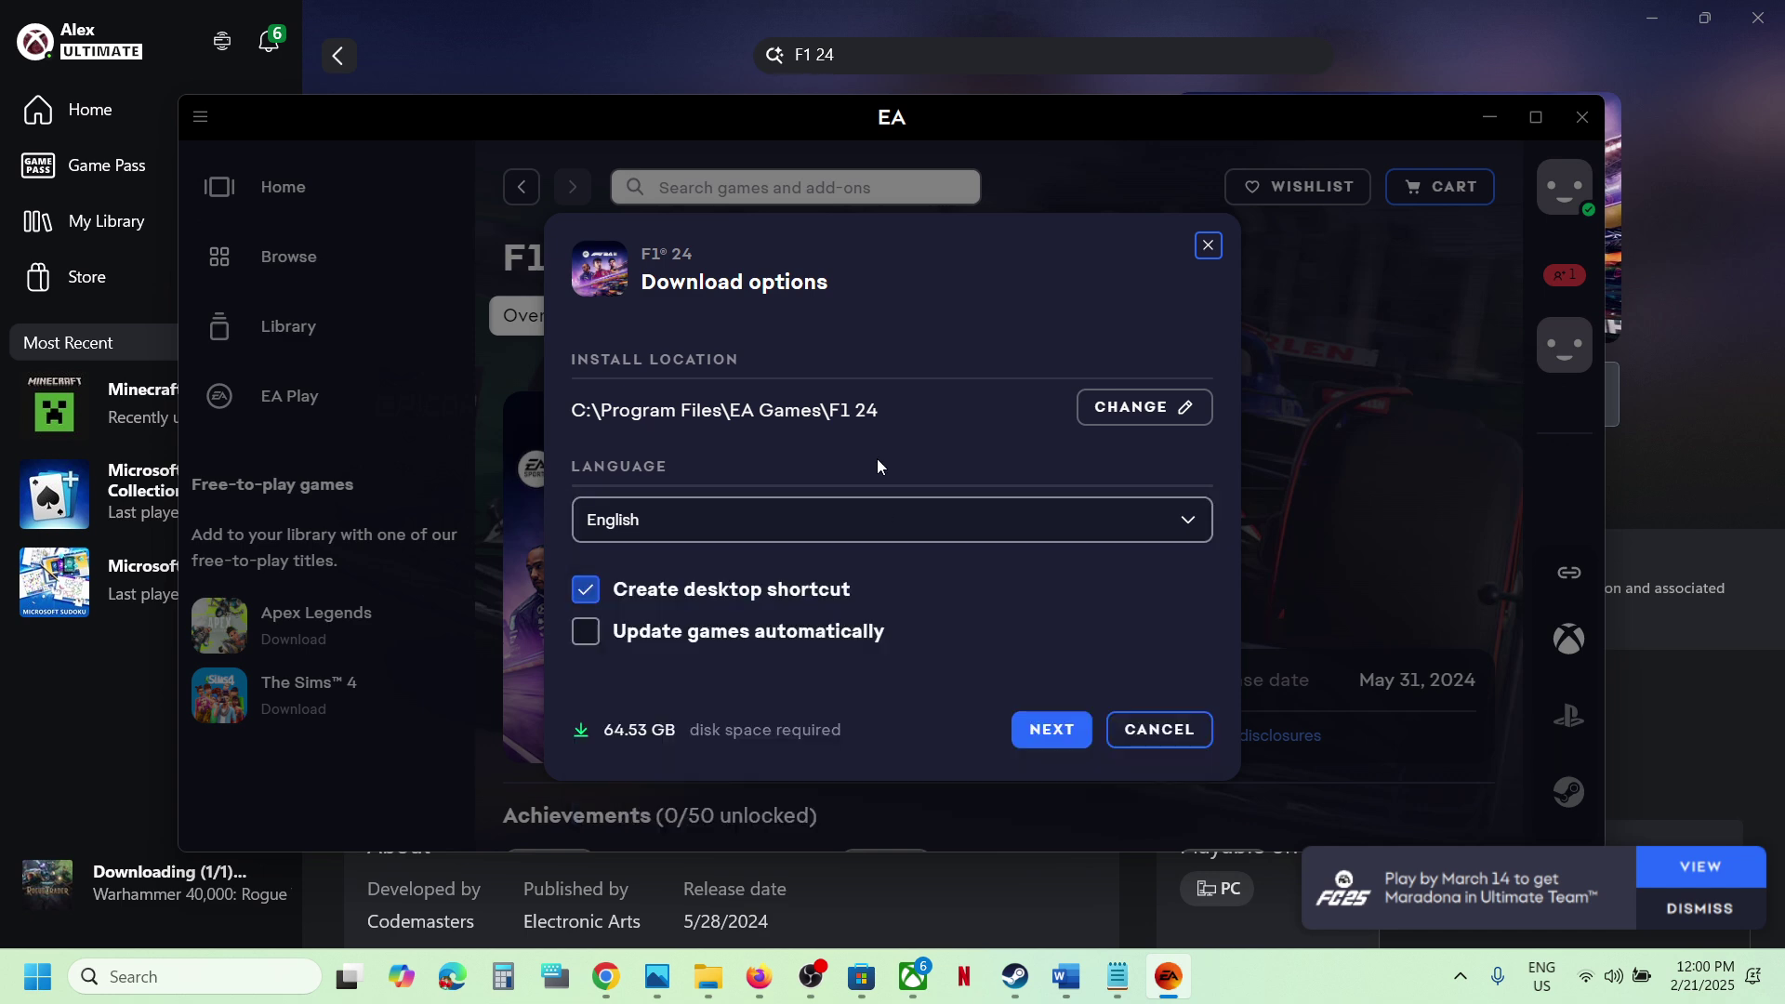
# Continue past download options and accept the terms of play to download F1® 24.
pyautogui.click(1054, 730)
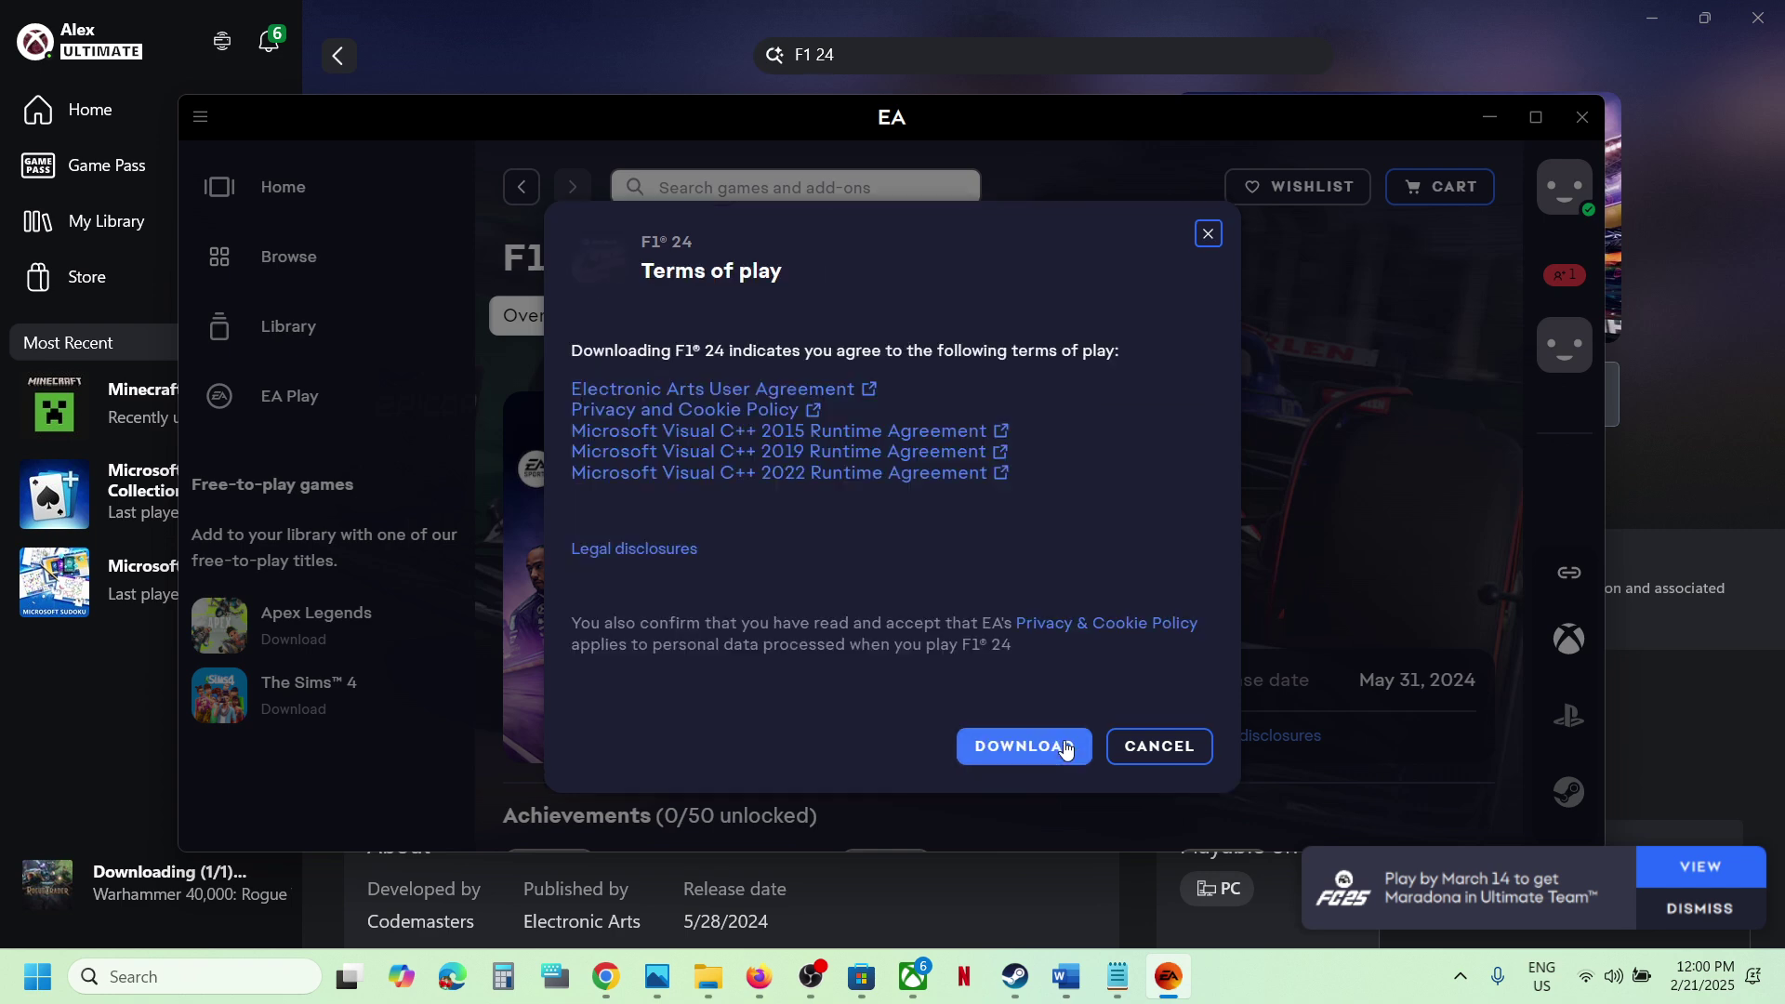
pyautogui.click(1044, 744)
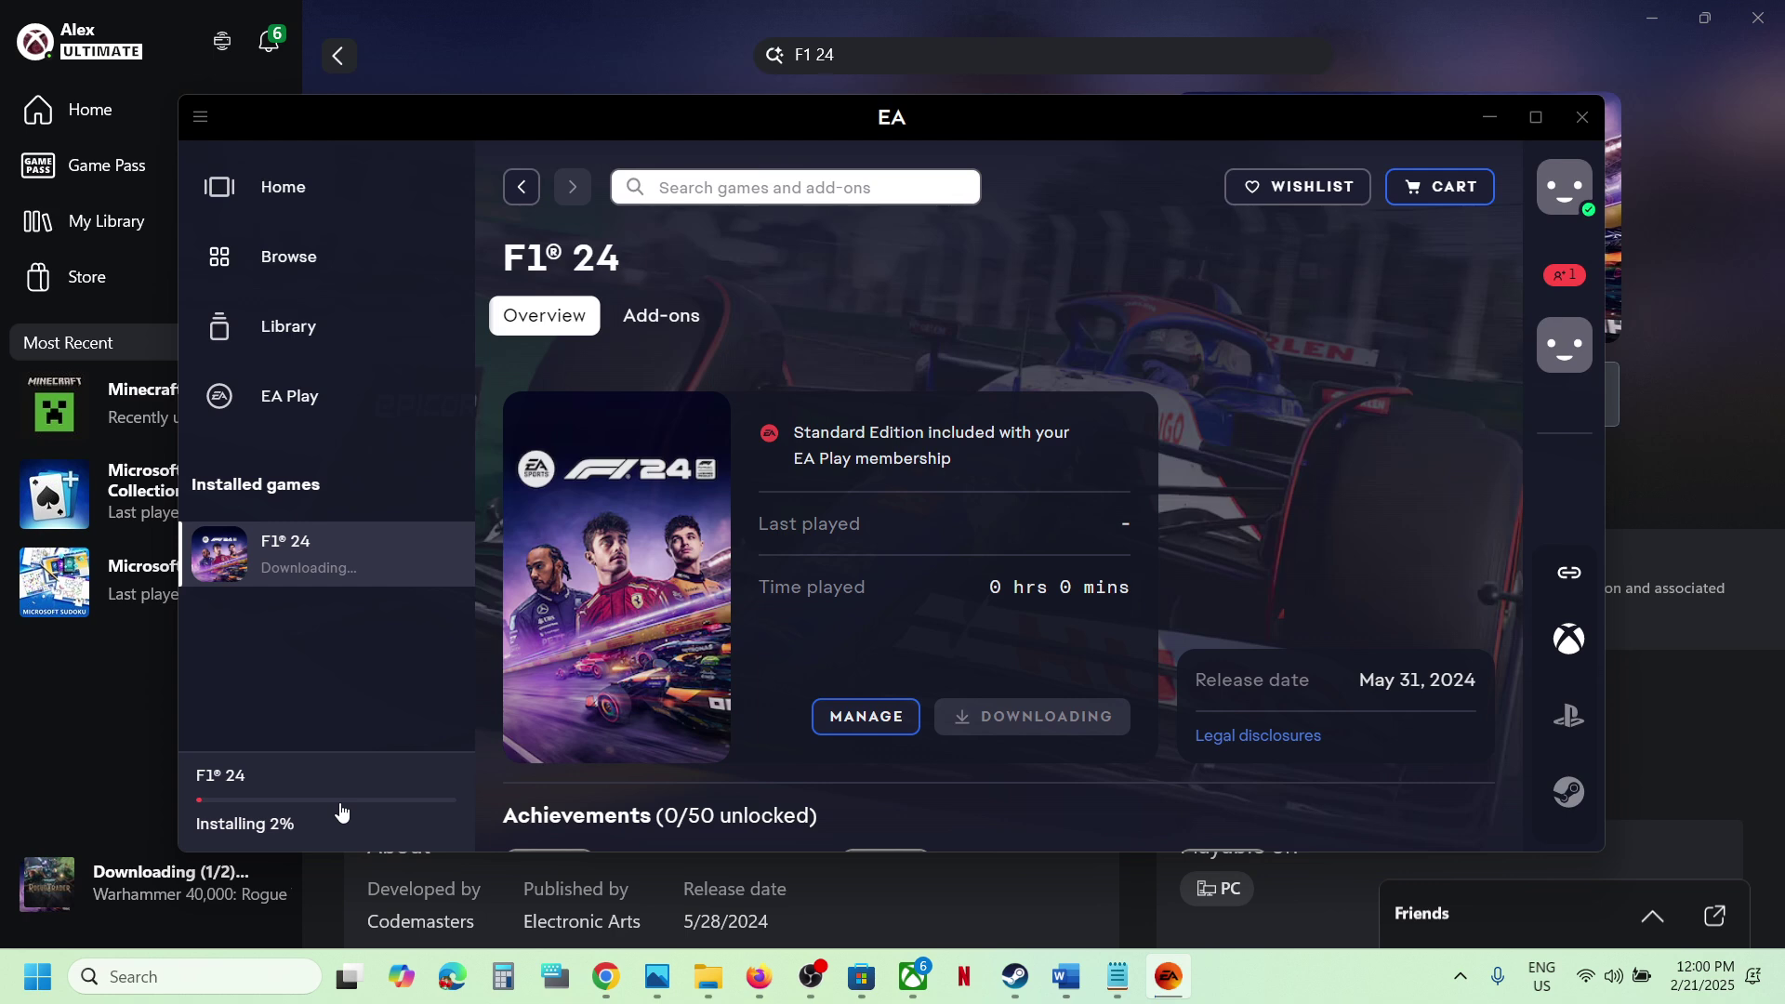
# Check F1® 24's progress in Download manager, maximize the EA app, and go back.
pyautogui.click(340, 813)
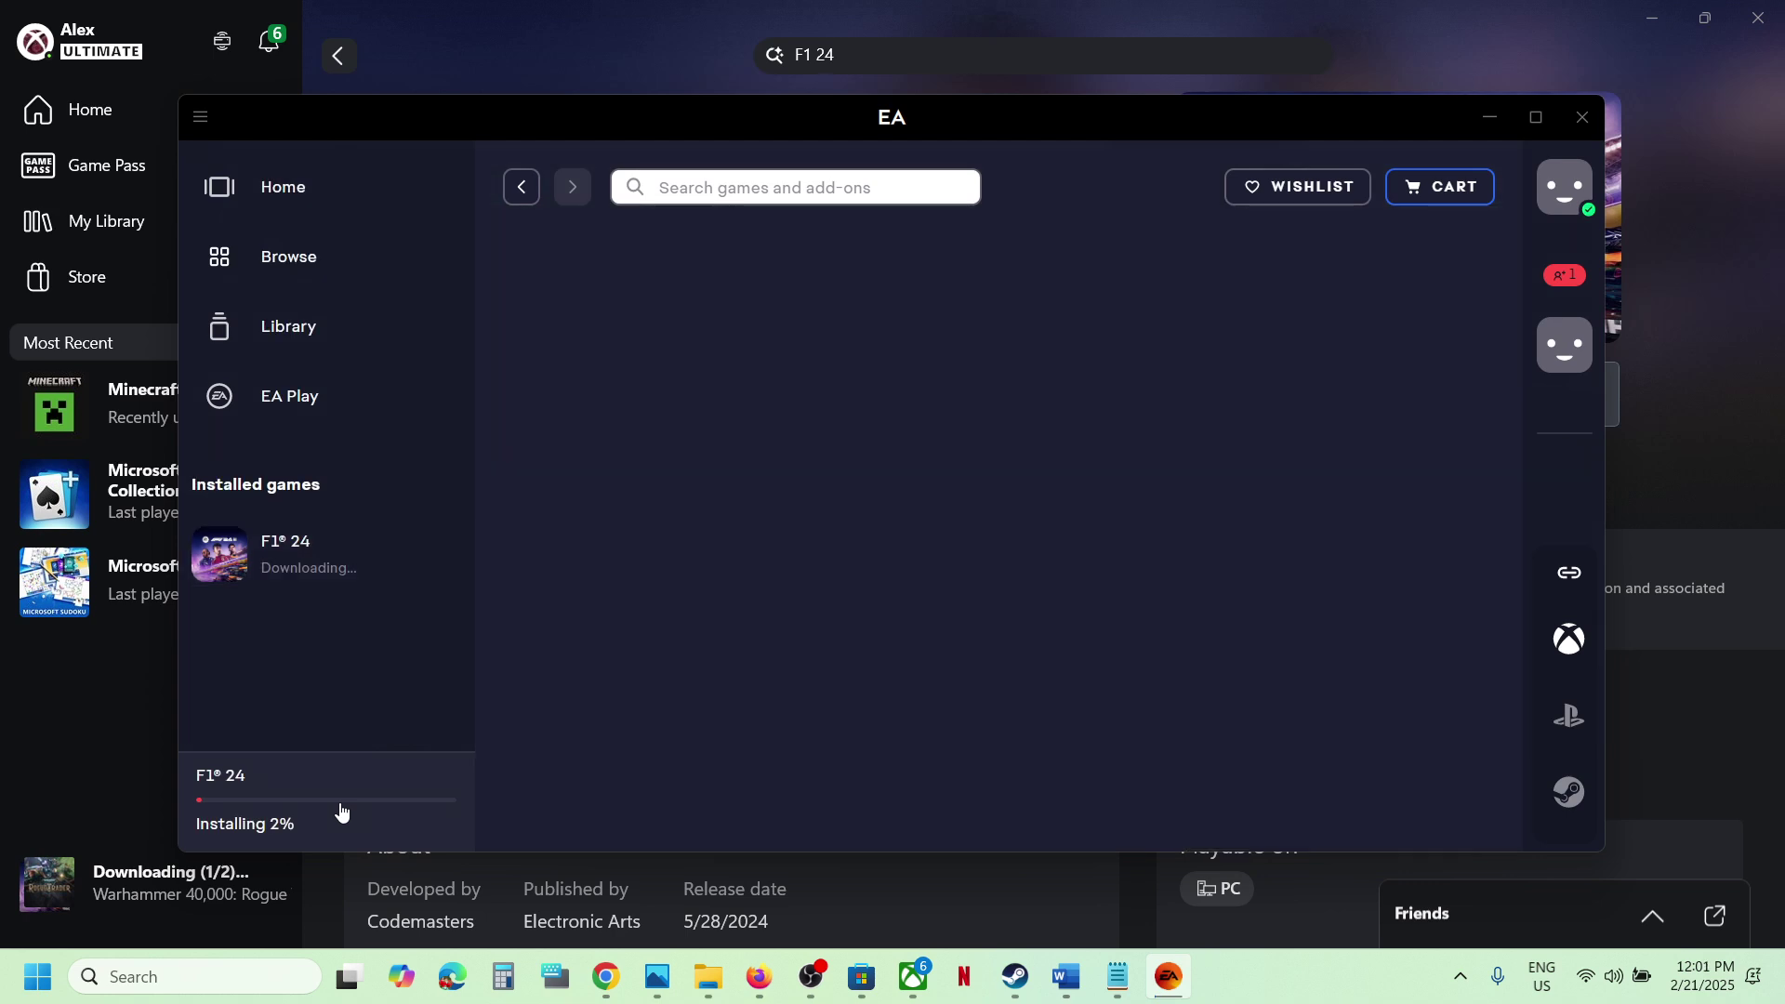
pyautogui.click(1537, 117)
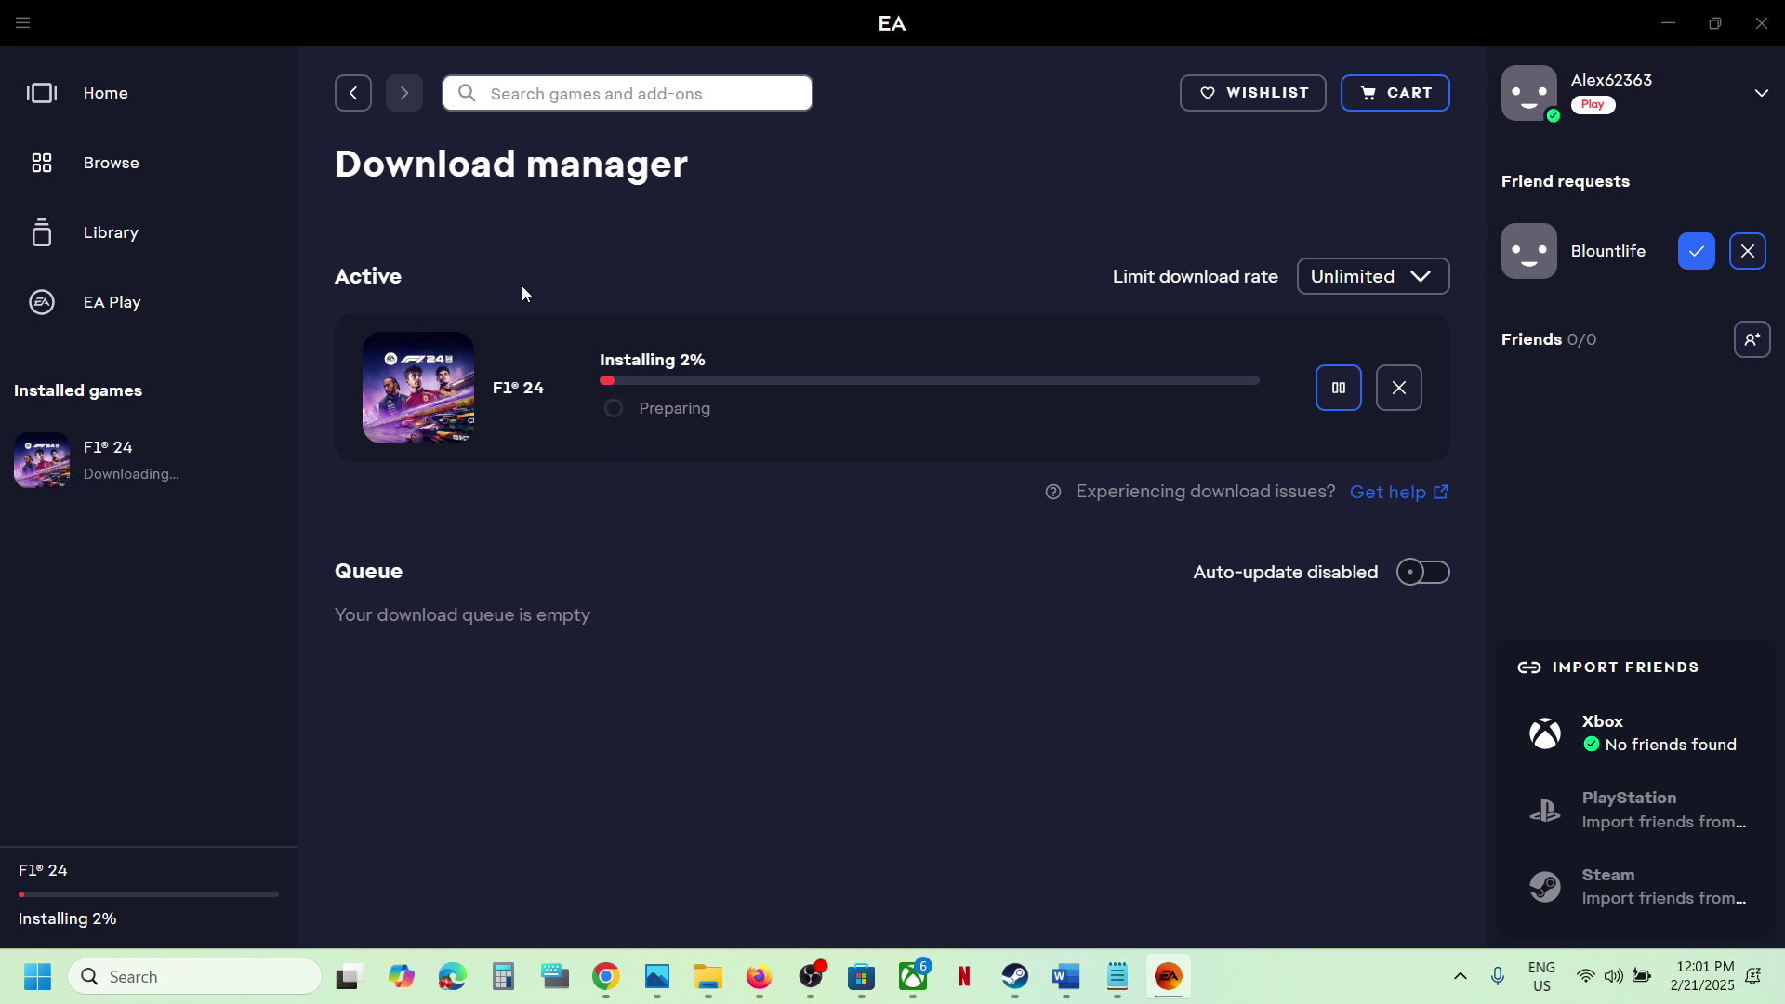
pyautogui.click(353, 95)
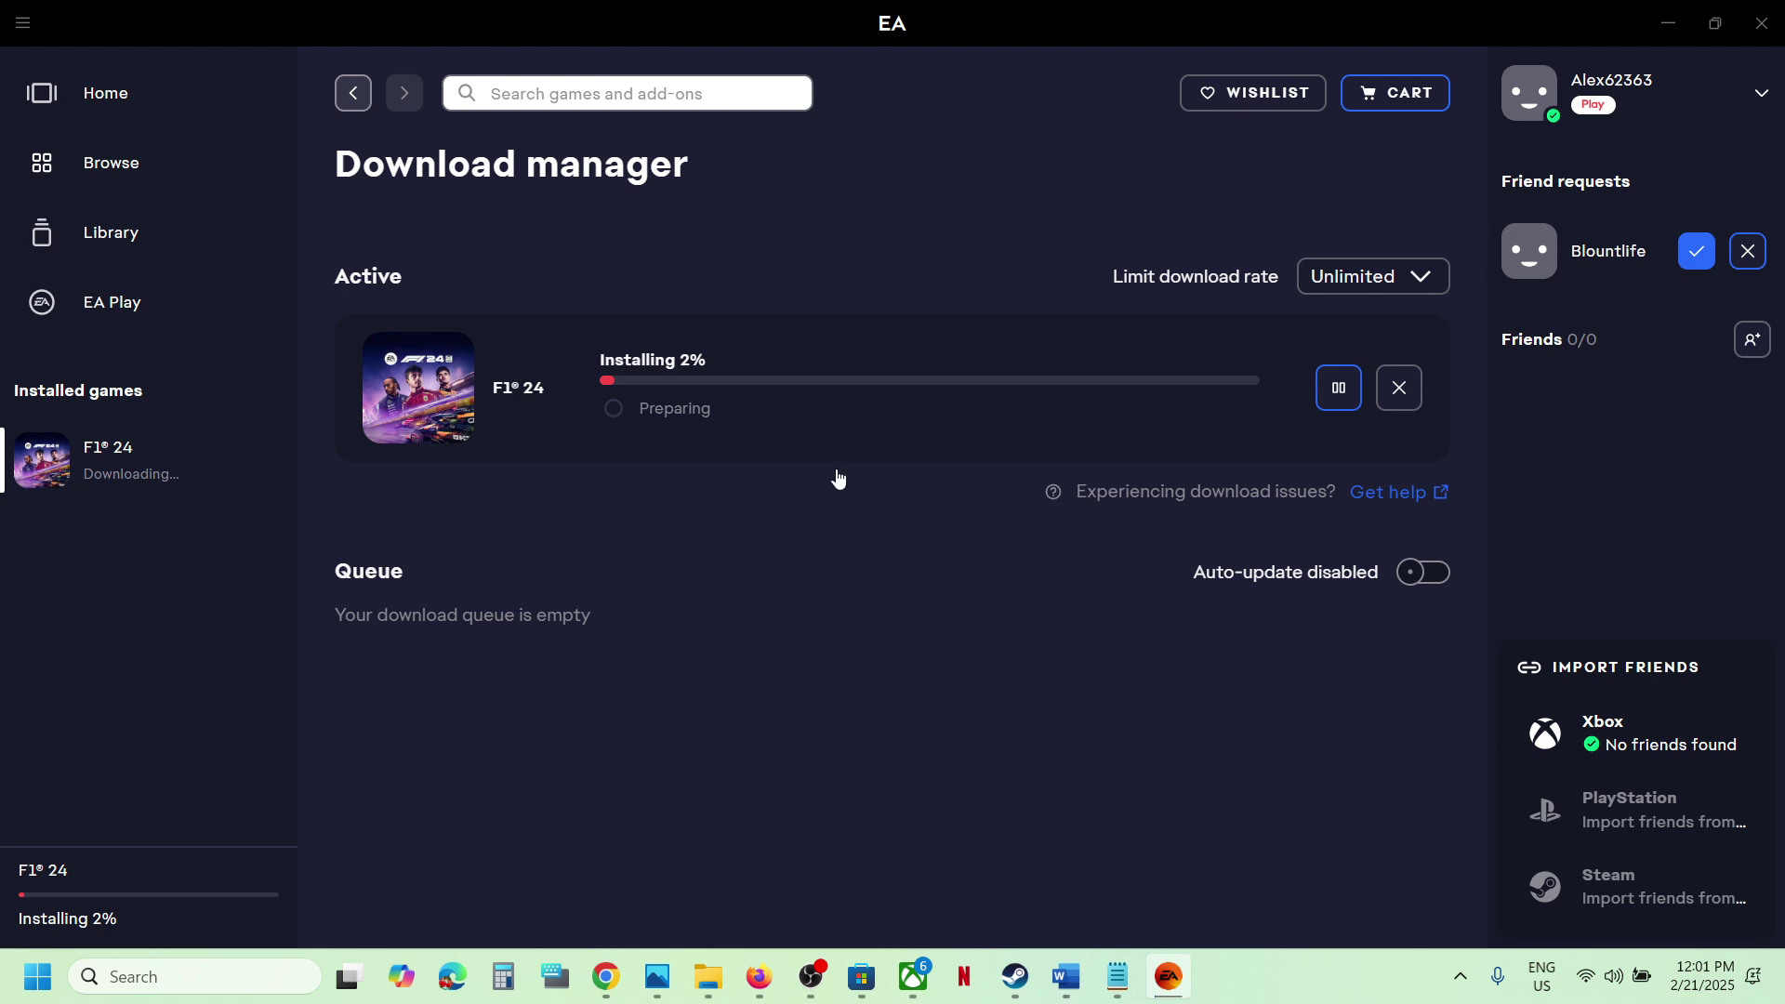